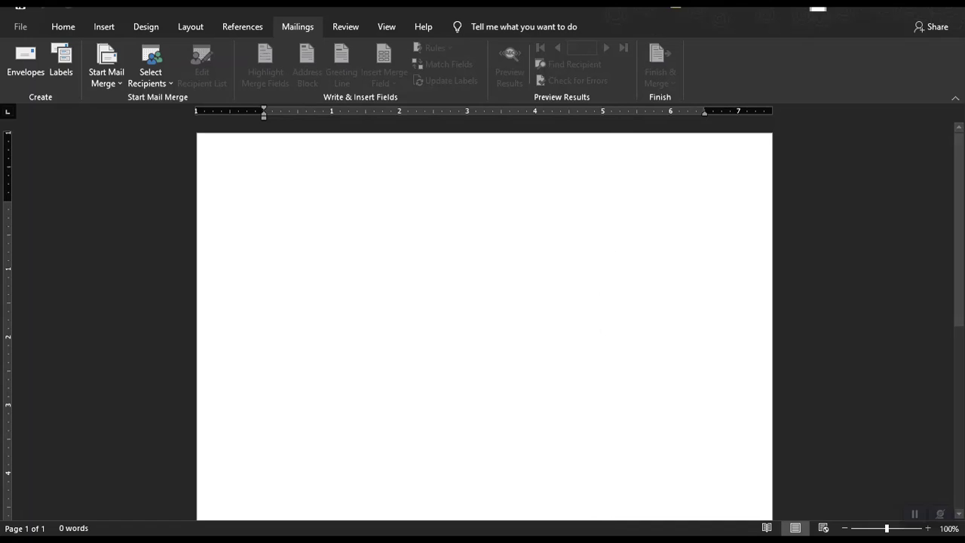
Look over the View tab commands, then return to the Mailings tab.
left_click(400, 26)
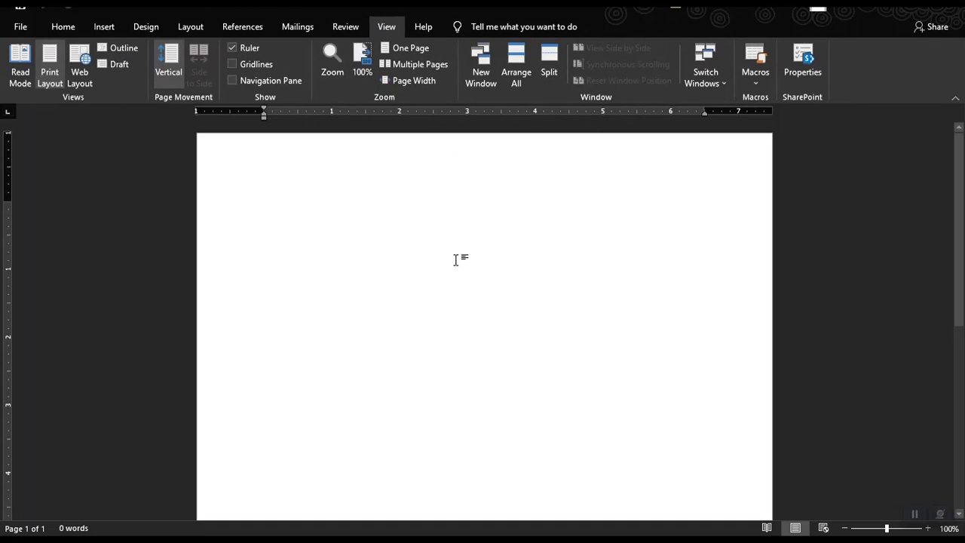
left_click(296, 27)
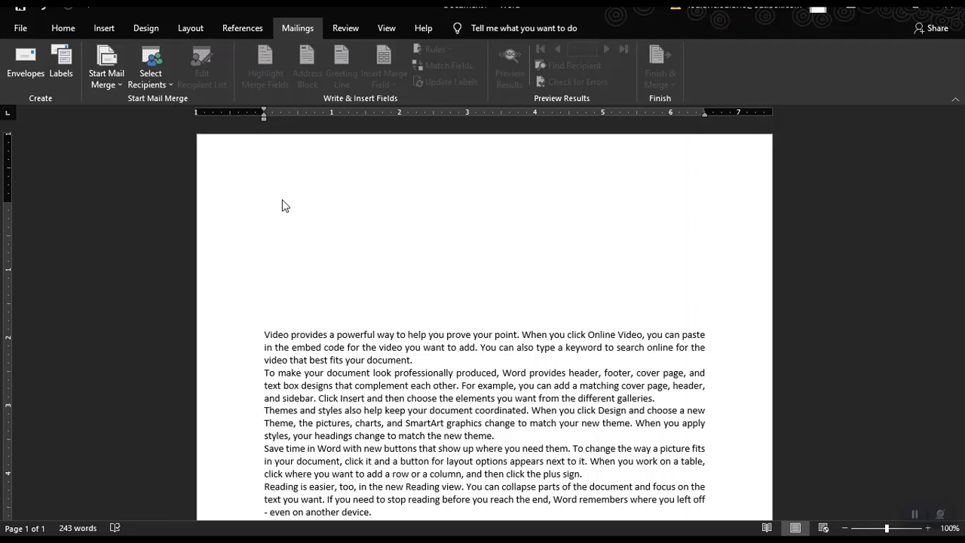
Launch the Step-by-Step Mail Merge Wizard from the Start Mail Merge menu.
left_click(105, 68)
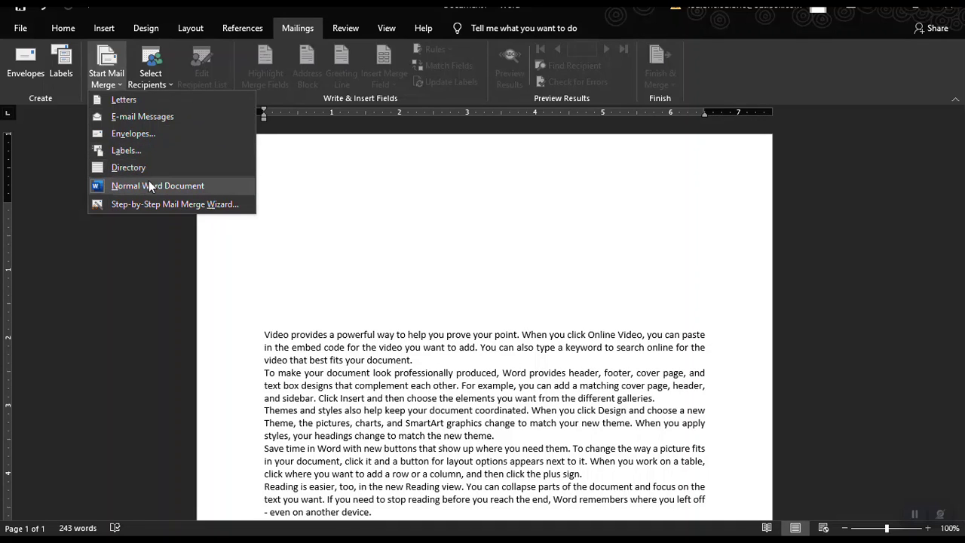
left_click(368, 212)
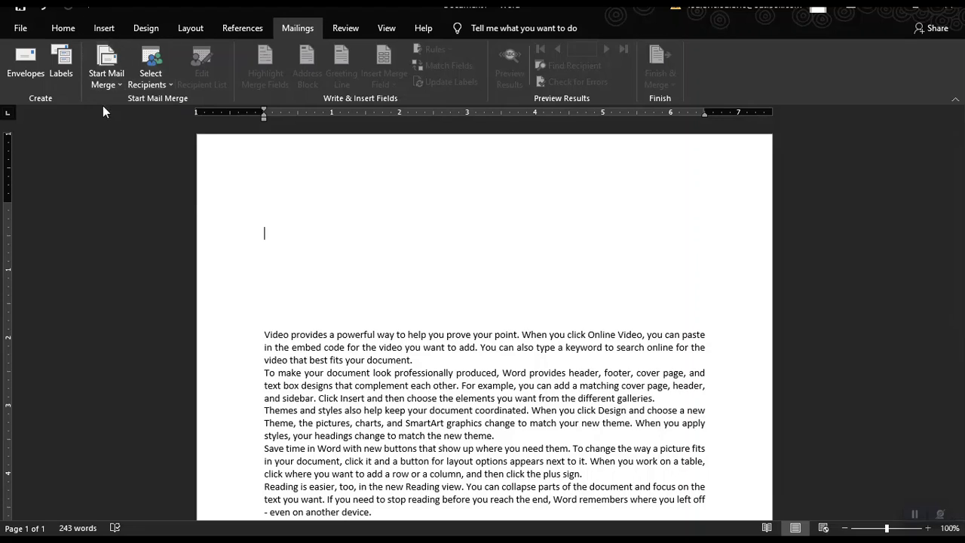
left_click(109, 84)
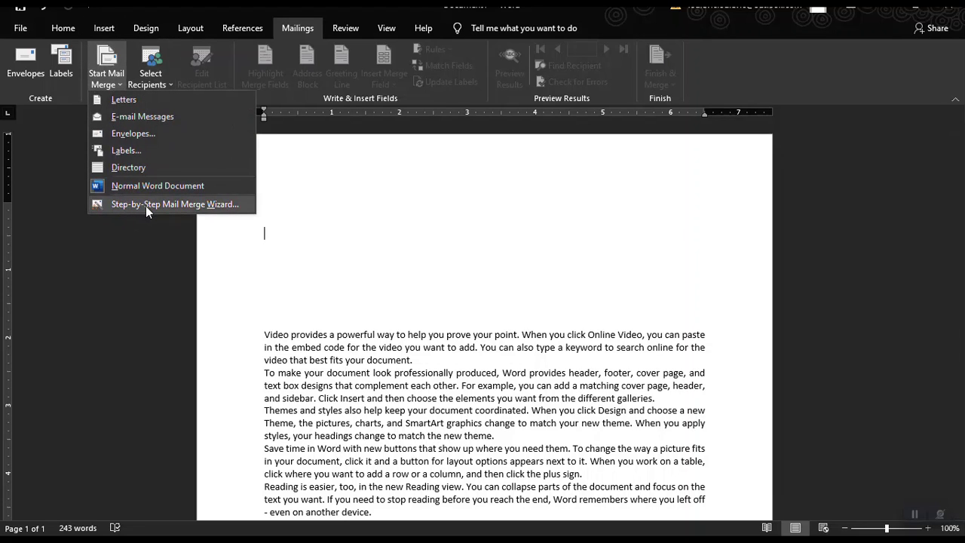
left_click(171, 205)
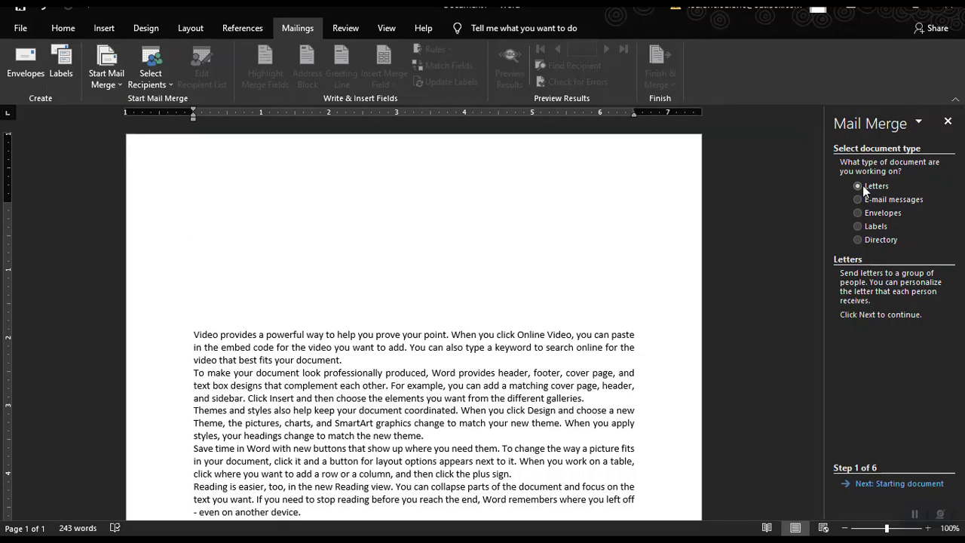
Keep Letters and the current document, and choose Type a new list for recipients.
left_click(861, 484)
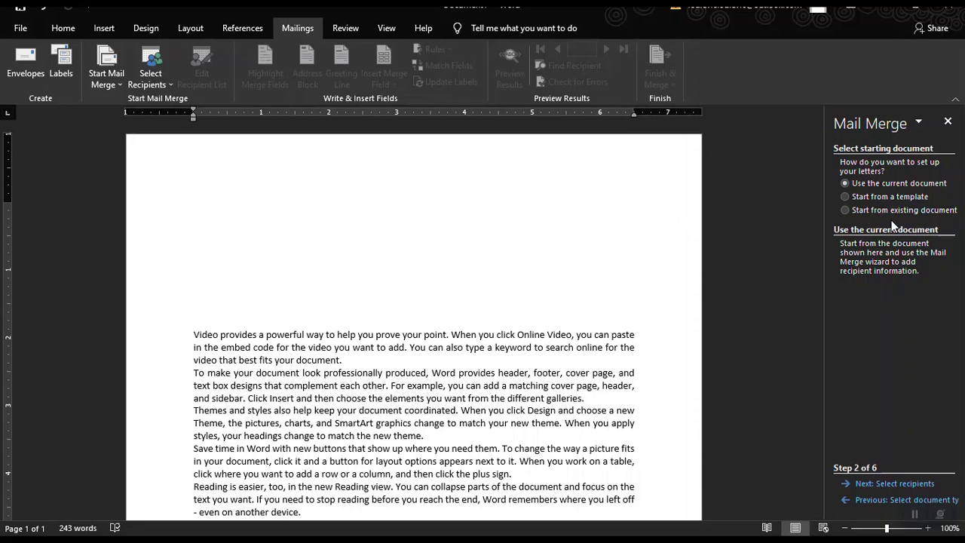
left_click(881, 486)
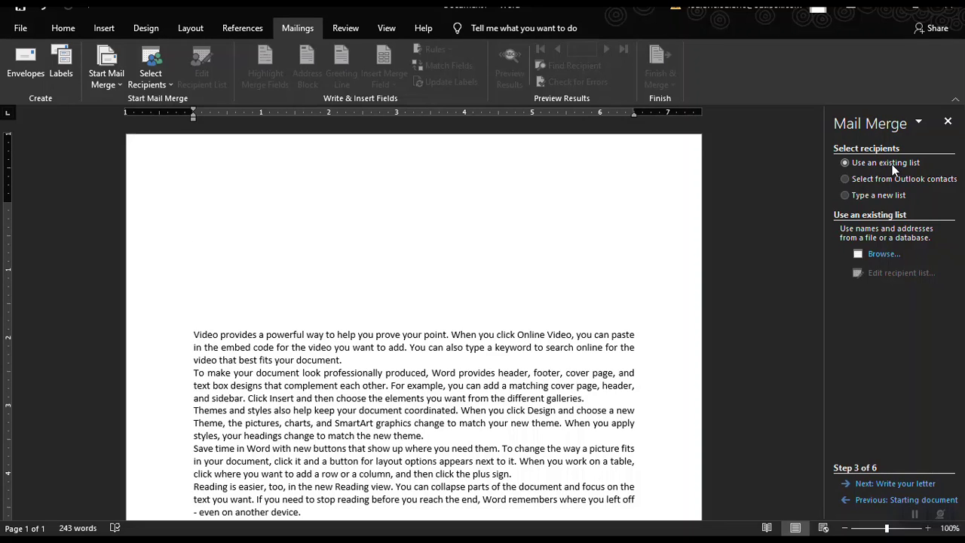
left_click(867, 196)
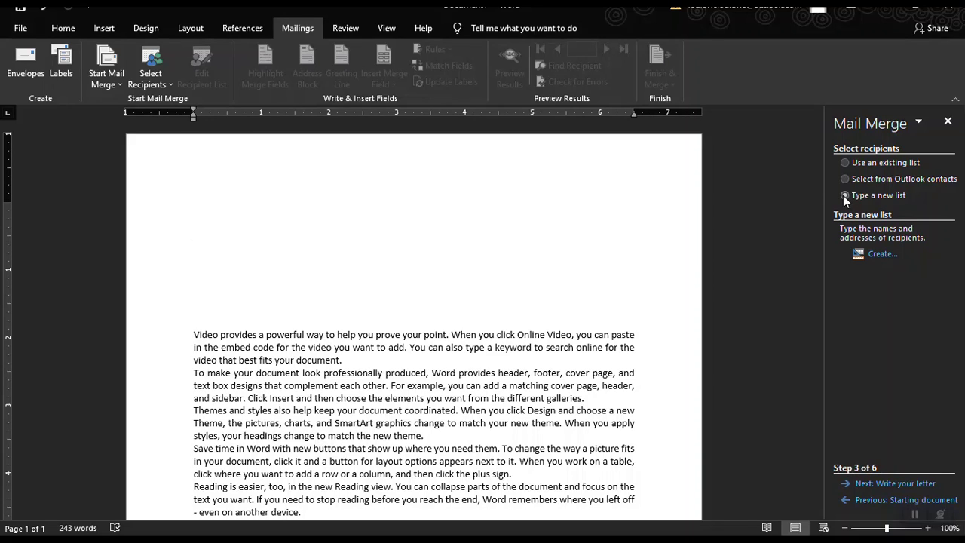
Create a new address list and enter the first recipient's title Engr. and full name.
left_click(876, 257)
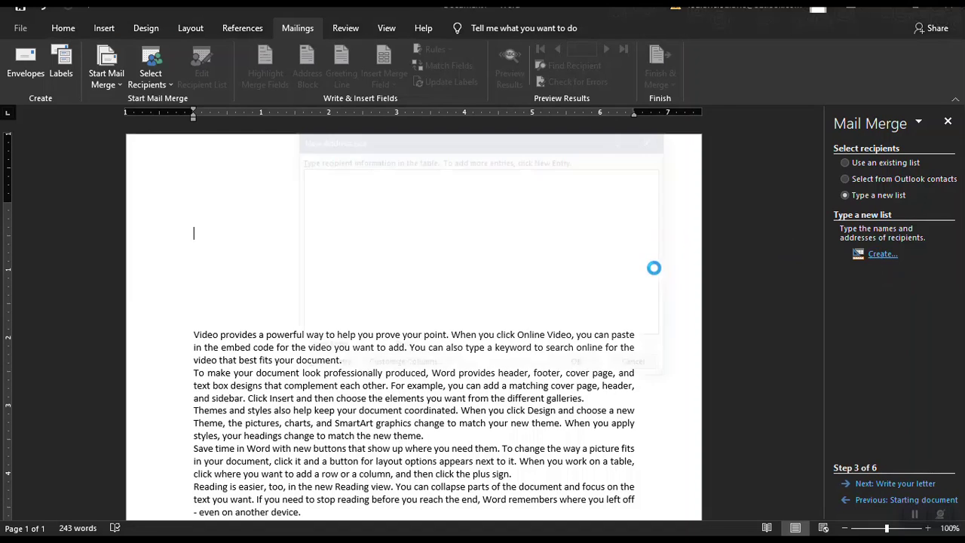
left_click_drag(531, 145, 523, 138)
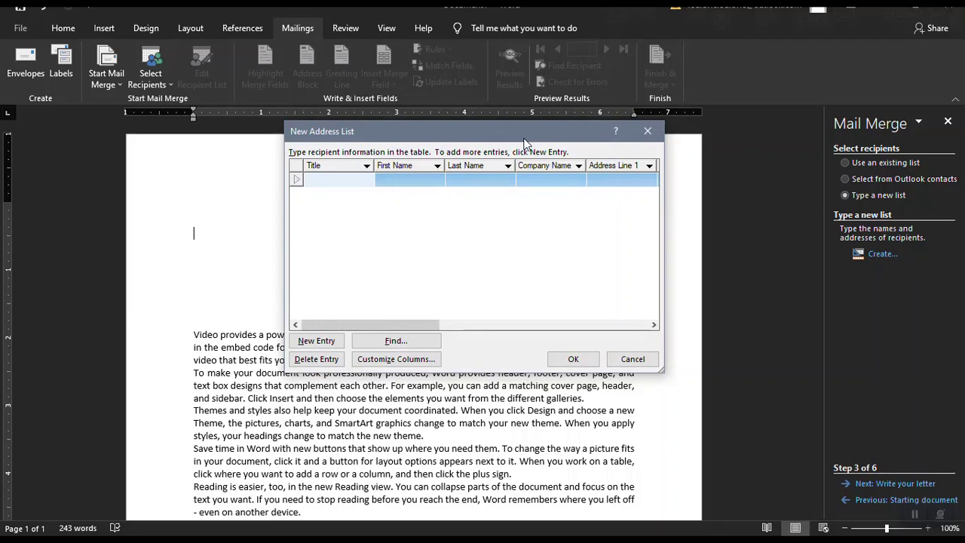
mouse_move(525, 141)
left_mouse_down()
mouse_move(487, 139)
mouse_move(505, 155)
mouse_move(509, 139)
left_mouse_up()
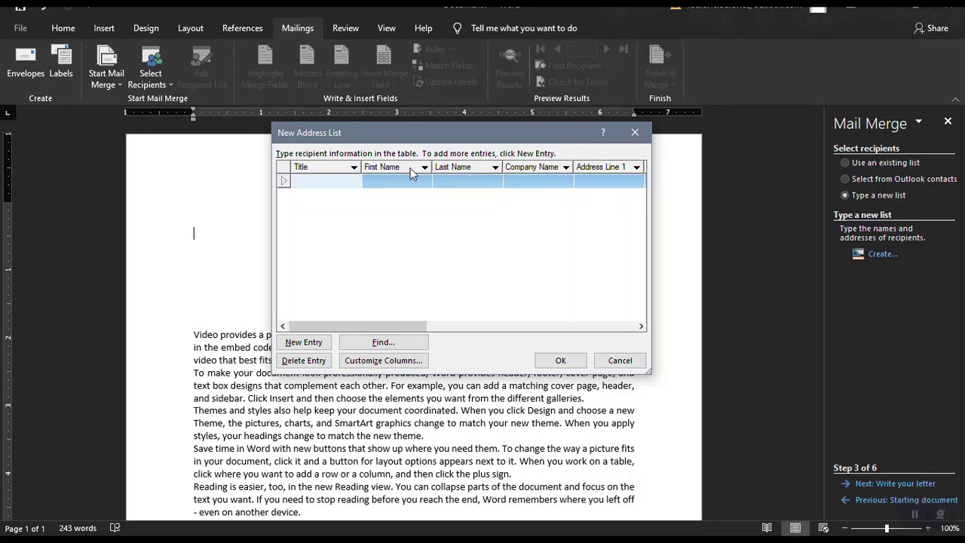
left_click(313, 181)
type("Engr.")
left_click(391, 181)
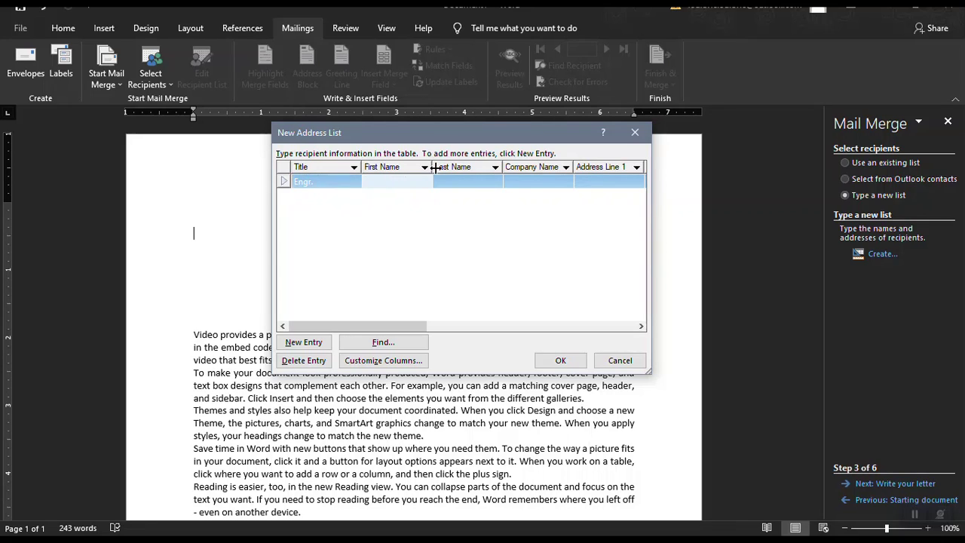
type("Steve")
key("Tab")
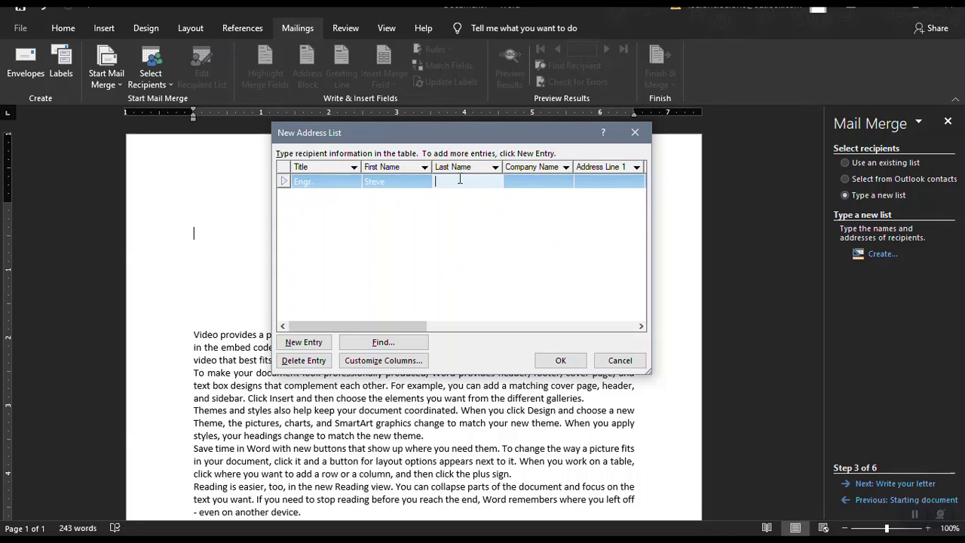
type("Jobs")
Fill in the first recipient's company XYZ company, ZIP Code 4110 and city Laguna.
left_click_drag(415, 325, 484, 327)
left_click(356, 187)
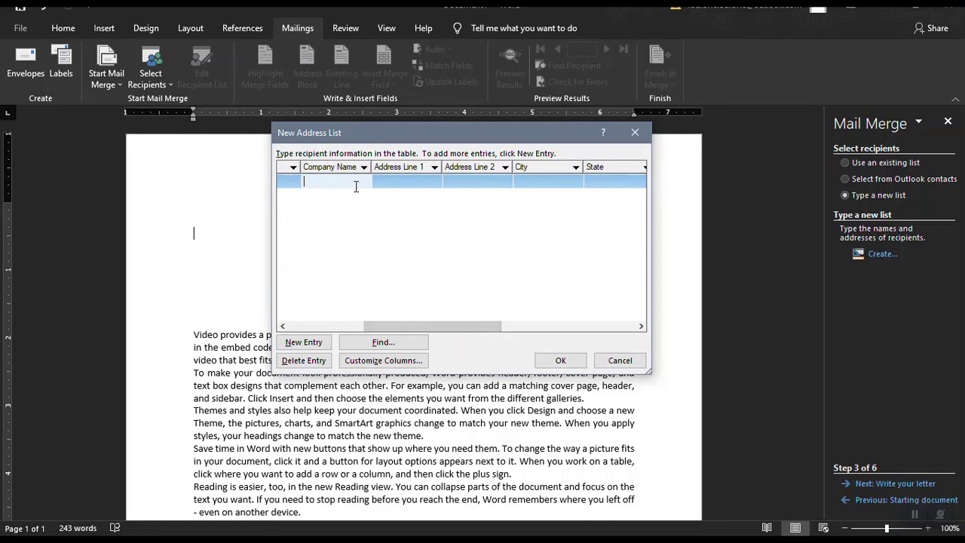
type("XYZ company")
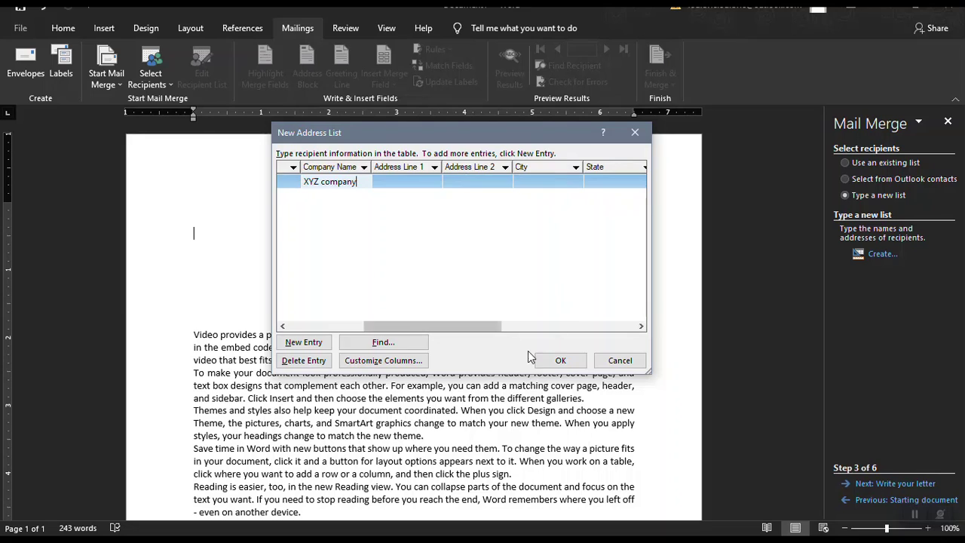
left_click_drag(411, 327, 479, 313)
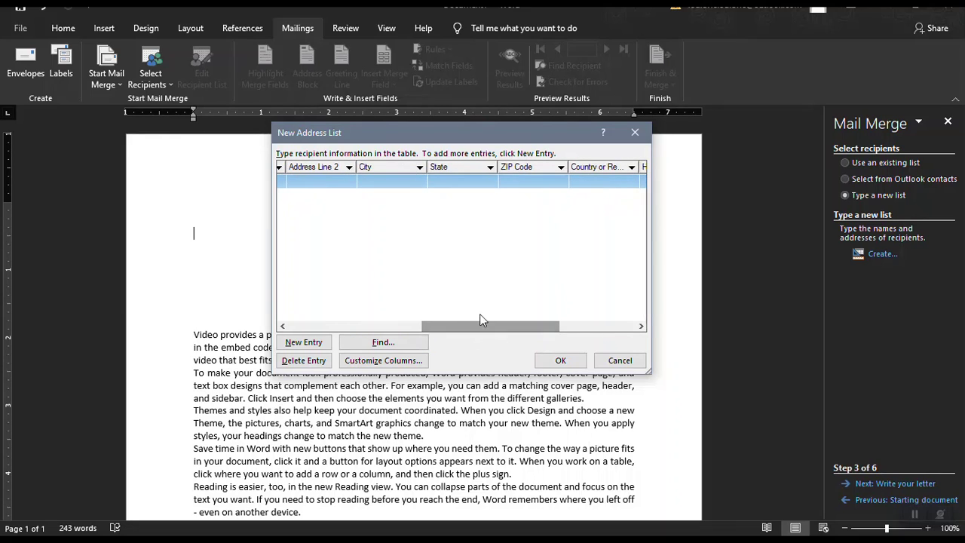
left_click(511, 183)
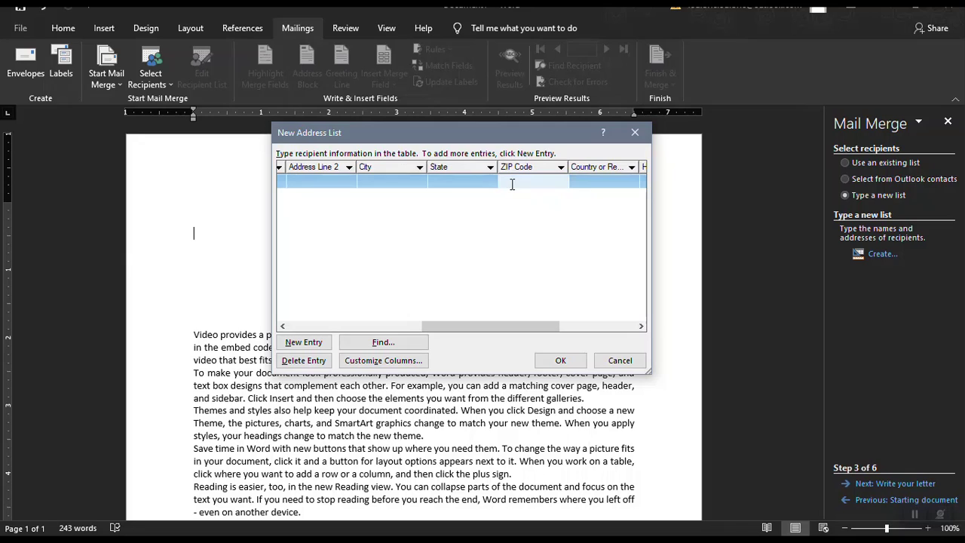
type("4110")
left_click(387, 181)
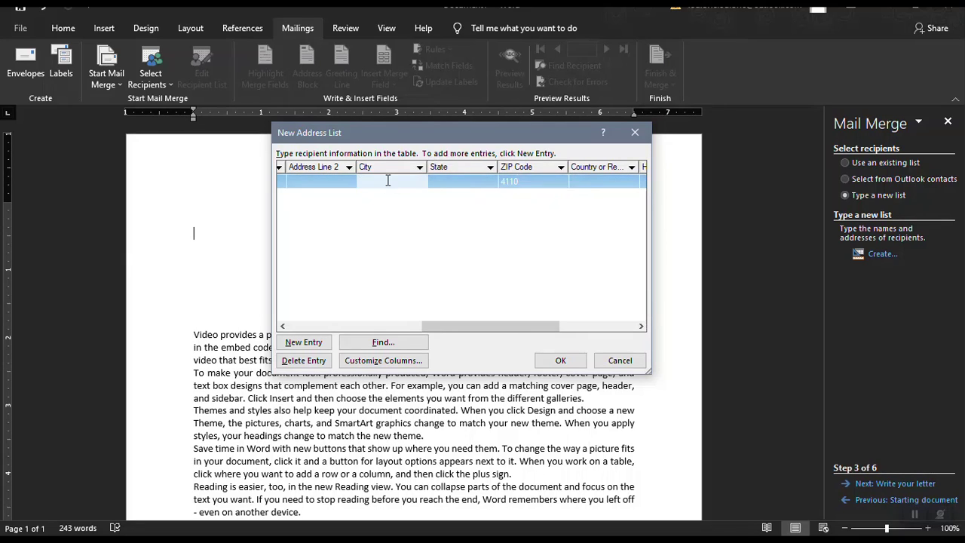
type("Laguna")
left_click_drag(461, 322, 327, 322)
left_click(307, 185)
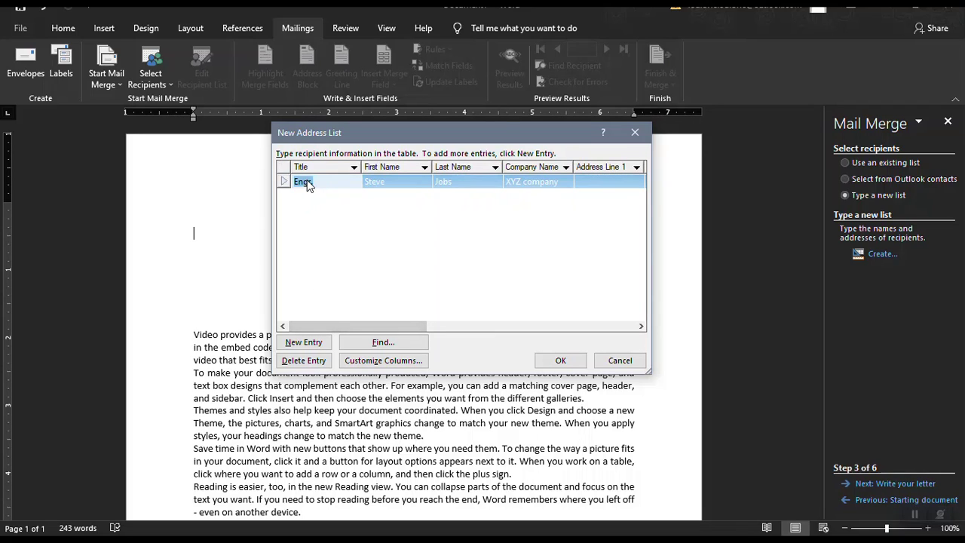
Add a second recipient titled Mr with a name, ABC Company, Laguna and 4002.
left_click(294, 345)
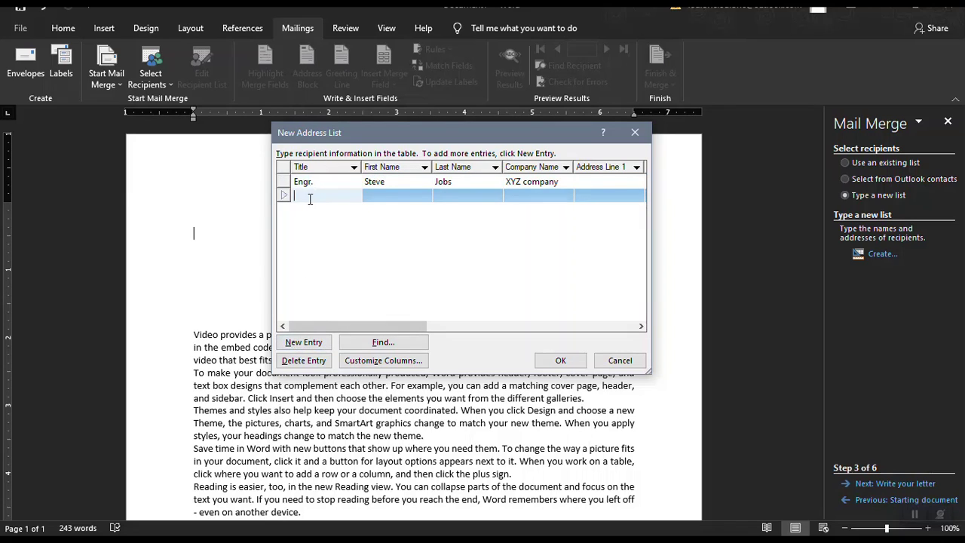
type("Mr.")
key("Tab")
type("John")
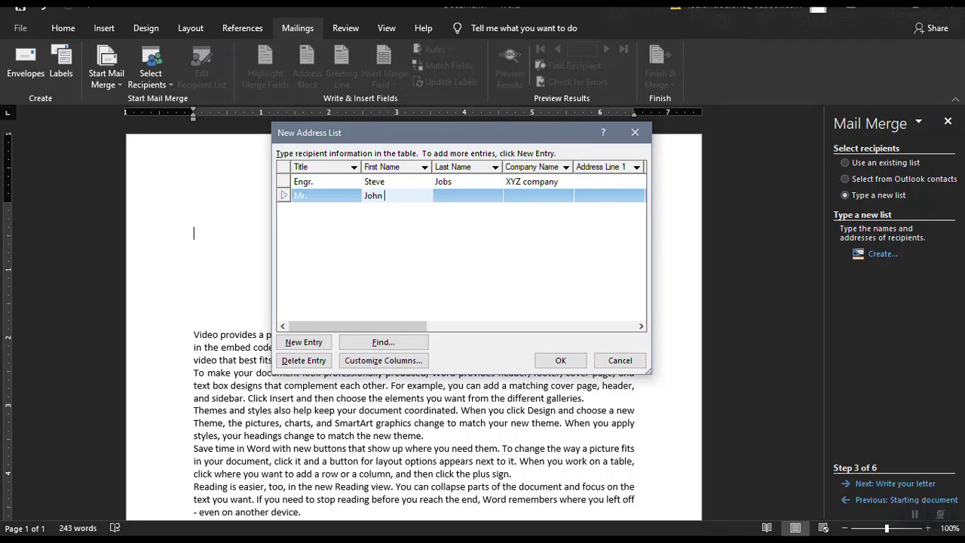
key("Tab")
type("S")
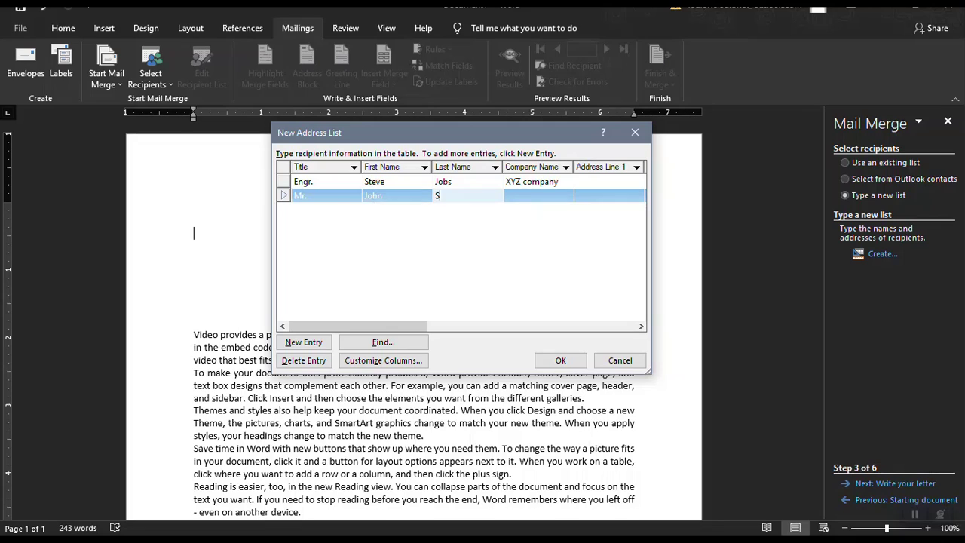
type("mith")
key("Tab")
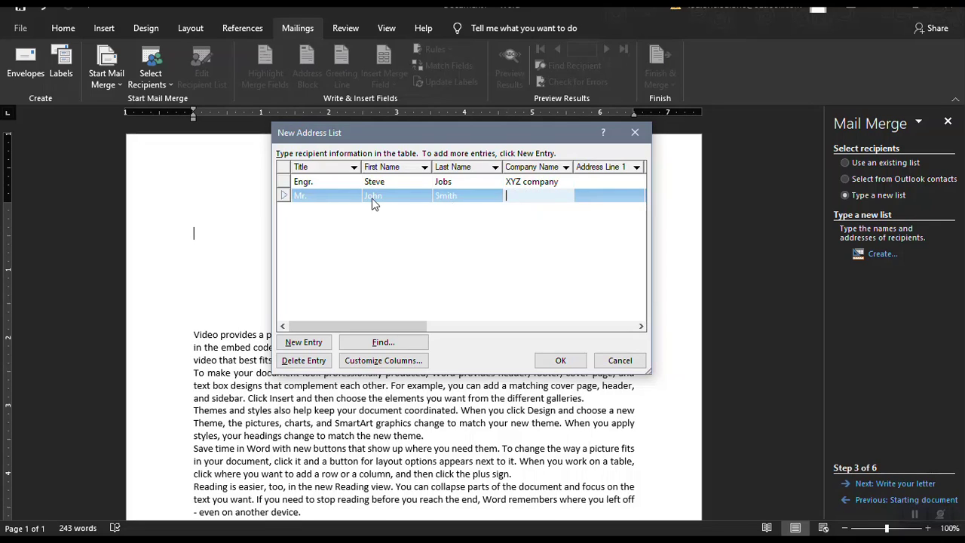
type("ABC Company")
key("Tab")
key("Tab")
key("Tab")
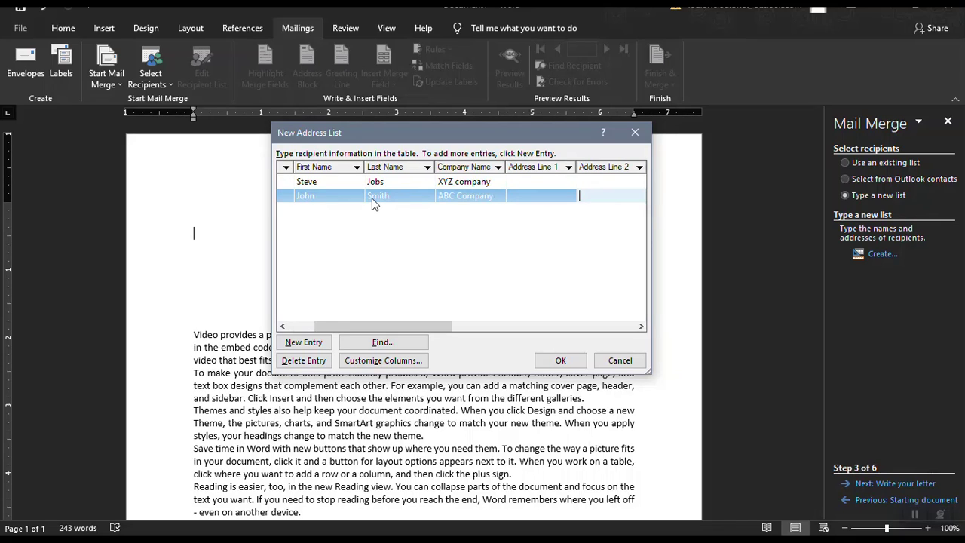
type("Laguna")
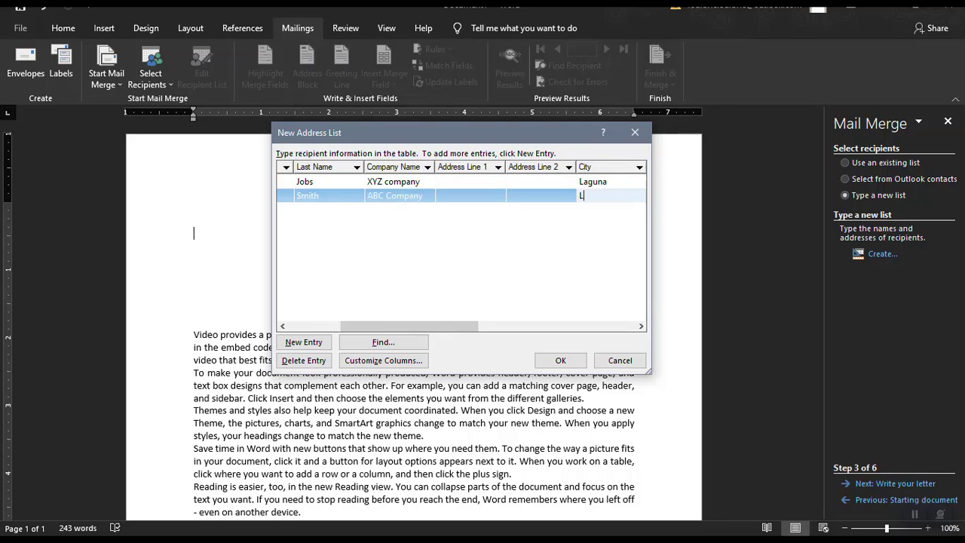
key("Tab")
key("Tab")
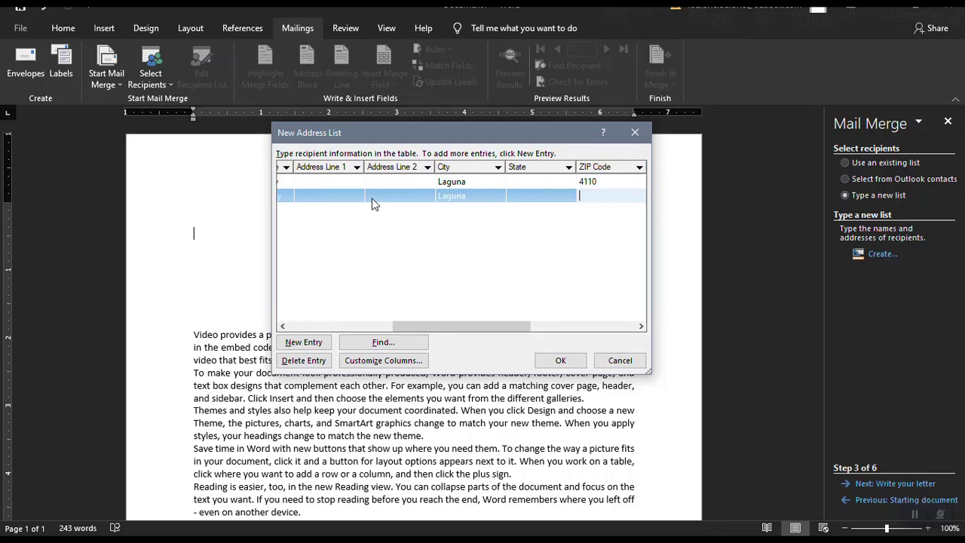
type("4002")
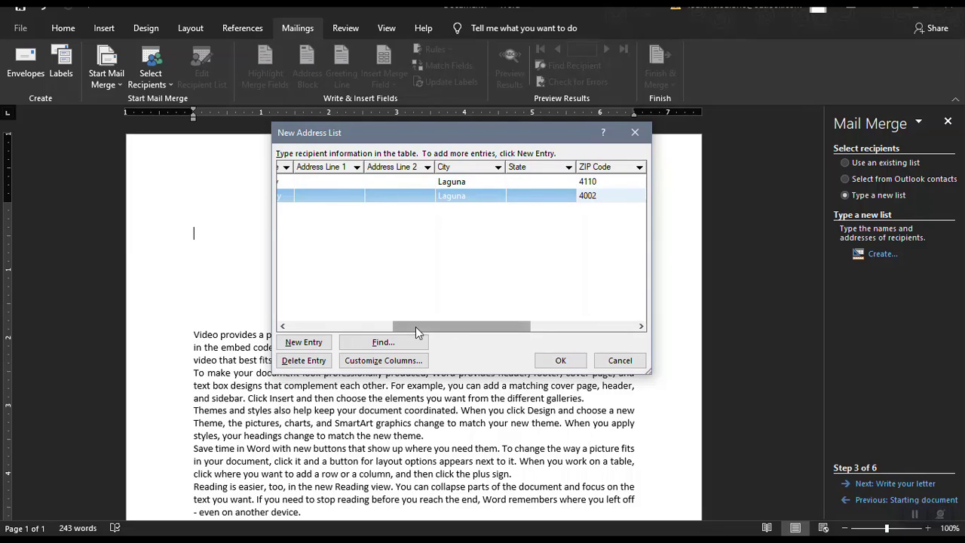
left_click_drag(415, 327, 286, 332)
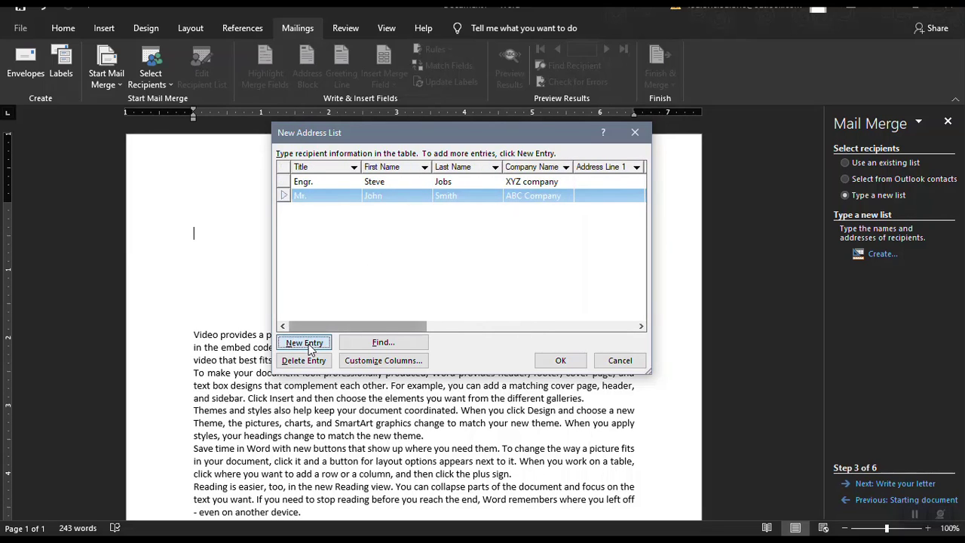
Add a third recipient titled Dr. with a name, company CV, Laguna, ZIP 410, and close the list.
left_click(302, 342)
type("Dr.")
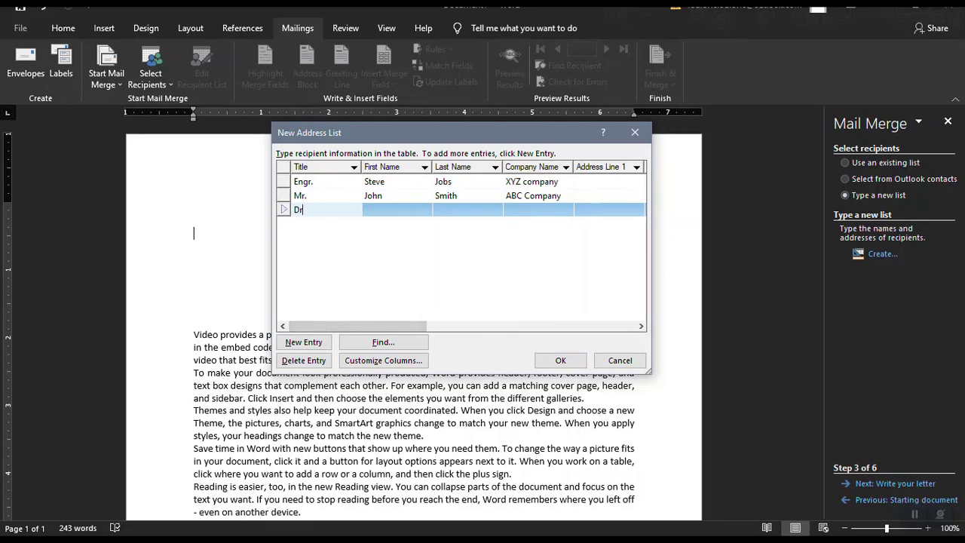
left_click(335, 272)
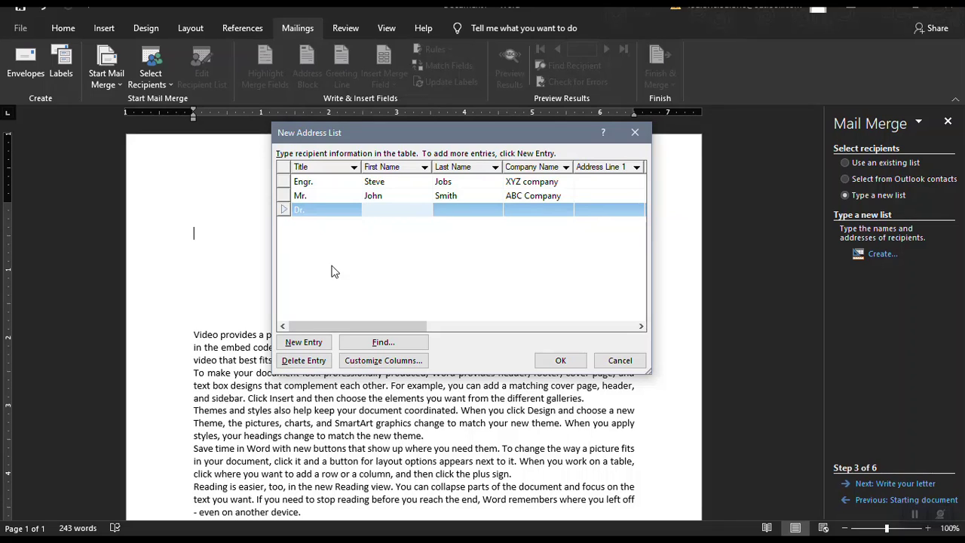
left_click(334, 271)
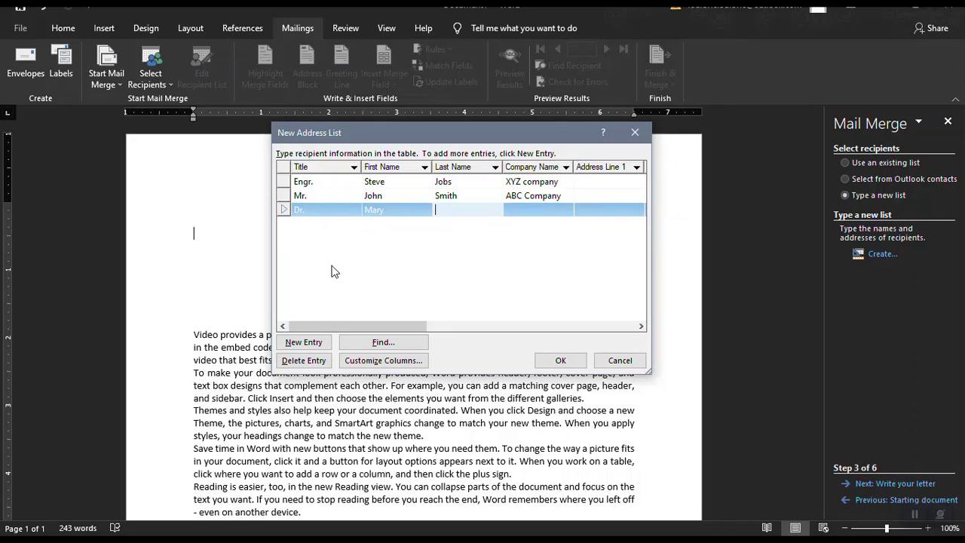
key("Tab")
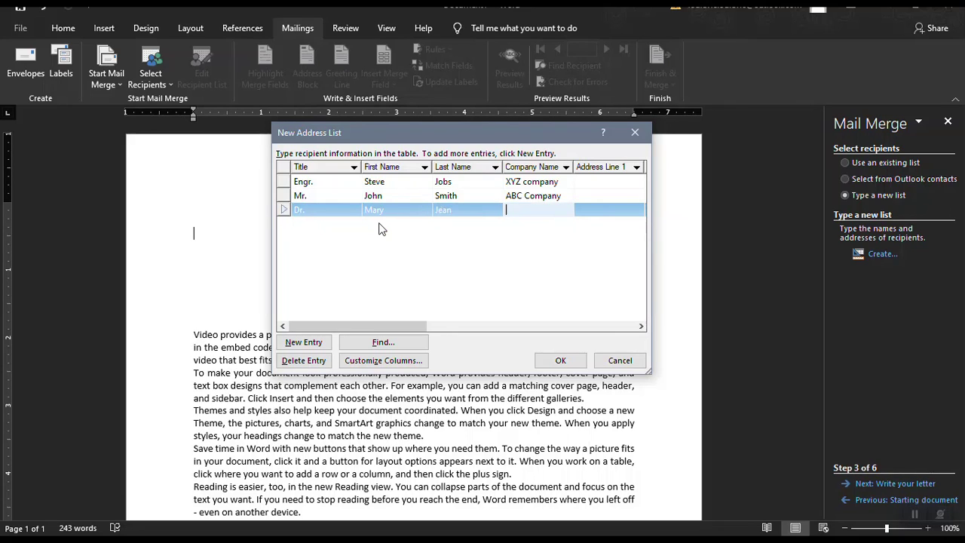
type("C")
type("V")
key("Tab")
key("Tab")
key("Tab")
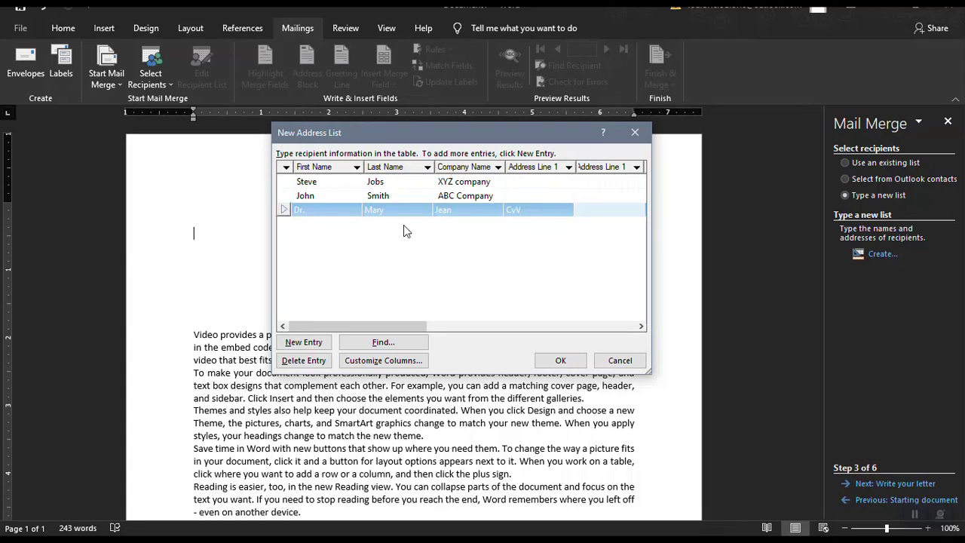
type("Lagun")
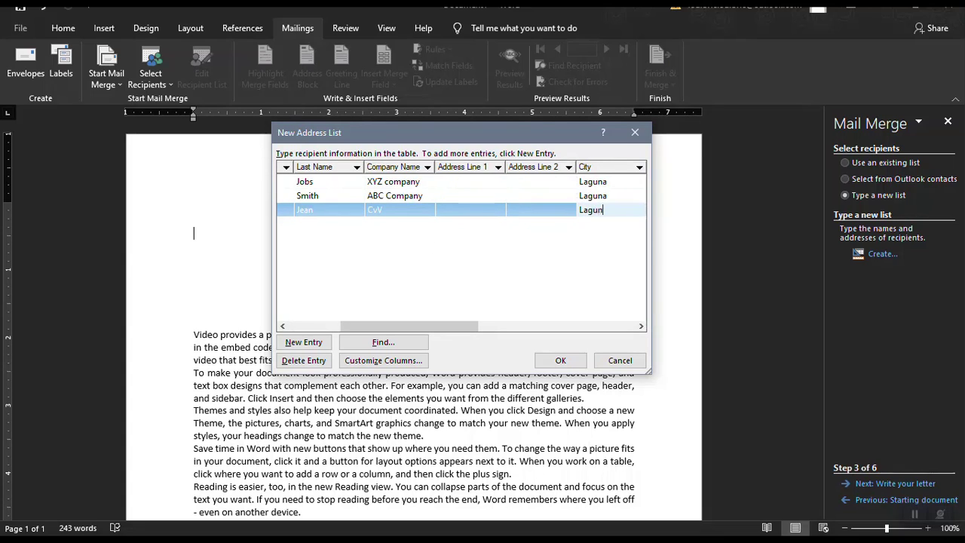
type("a")
key("Tab")
key("Tab")
key("Tab")
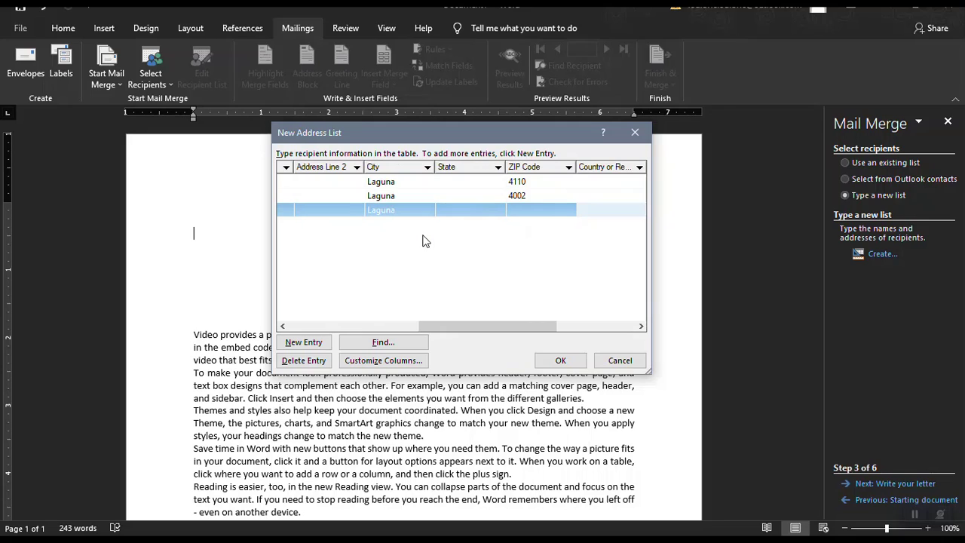
left_click(518, 208)
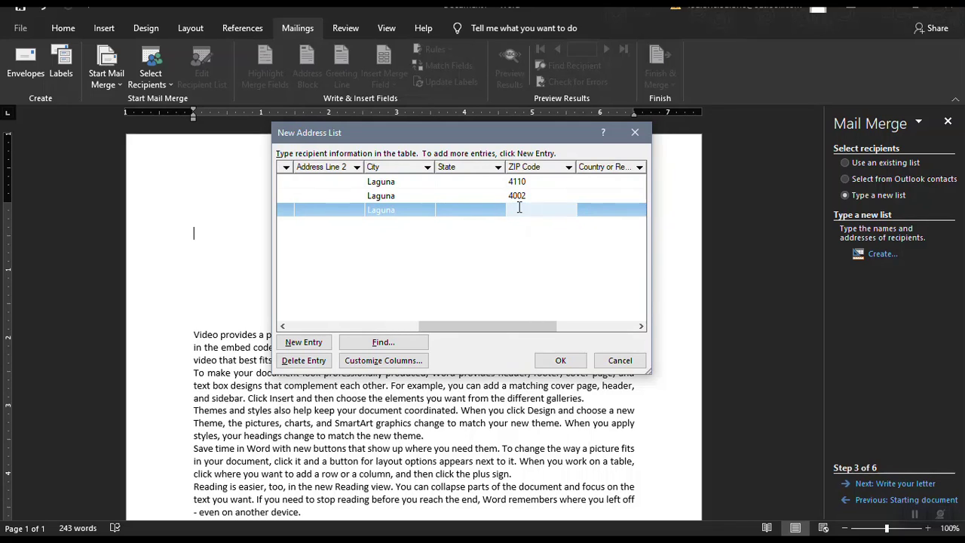
type("4101")
left_click_drag(482, 321, 346, 322)
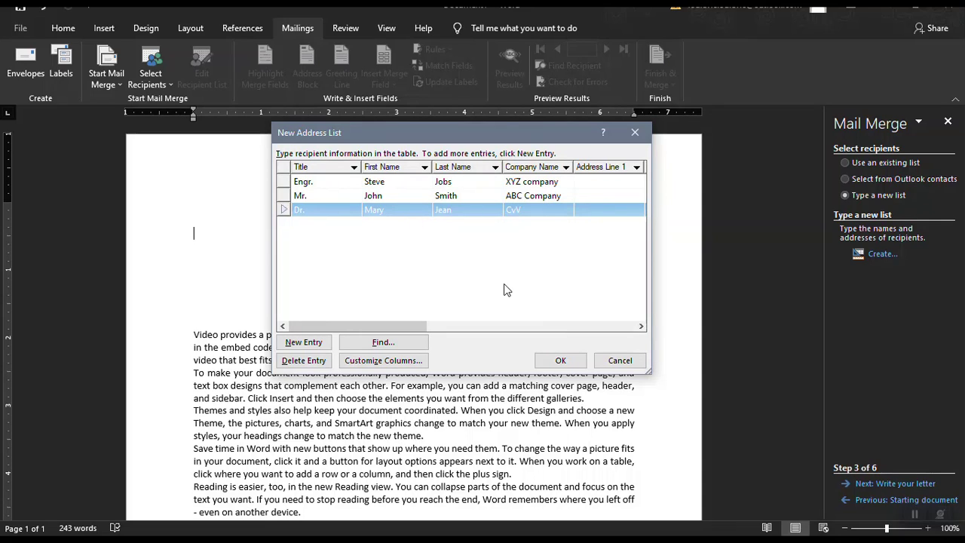
left_click(558, 361)
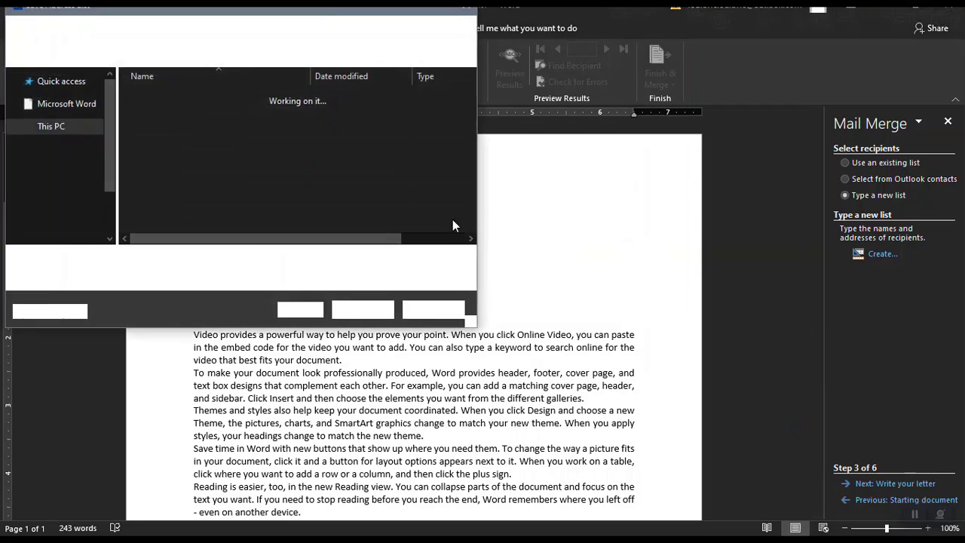
Save the address list as 'reciepients' in Documents > My Data Sources.
scroll(105, 138, "down", 3)
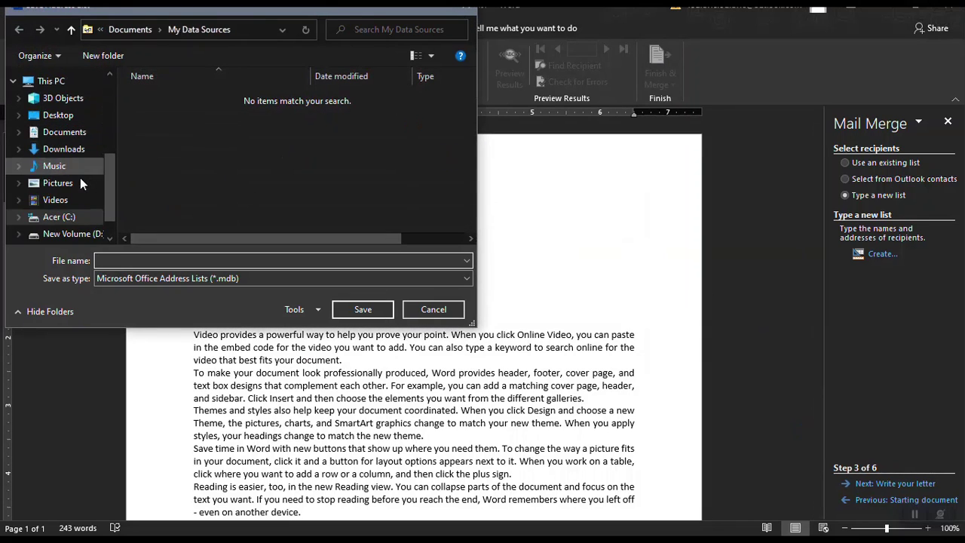
left_click(61, 133)
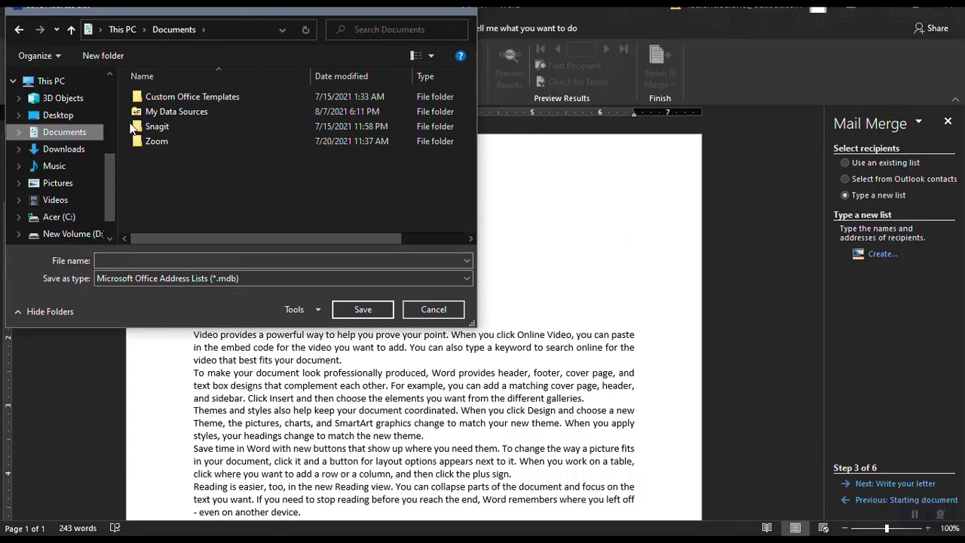
double_click(174, 111)
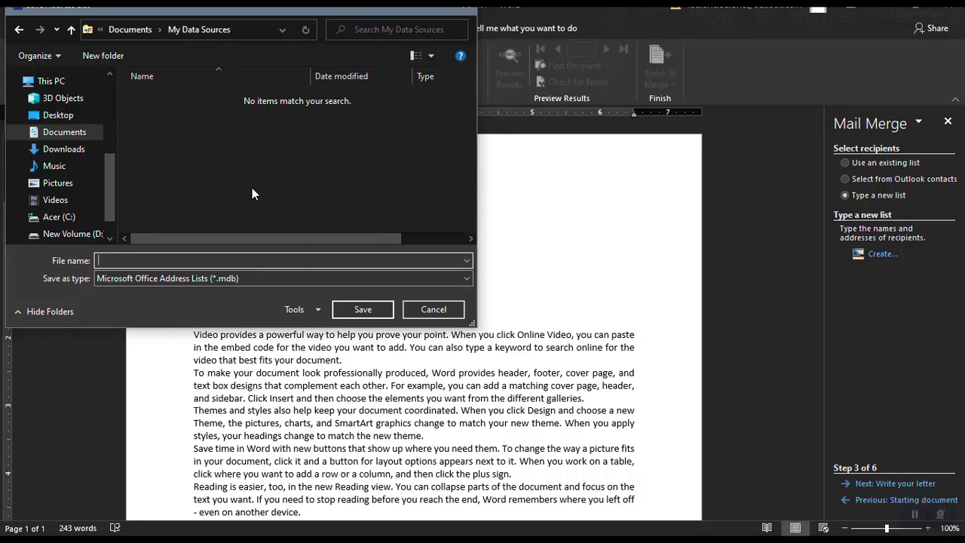
type("reciepient")
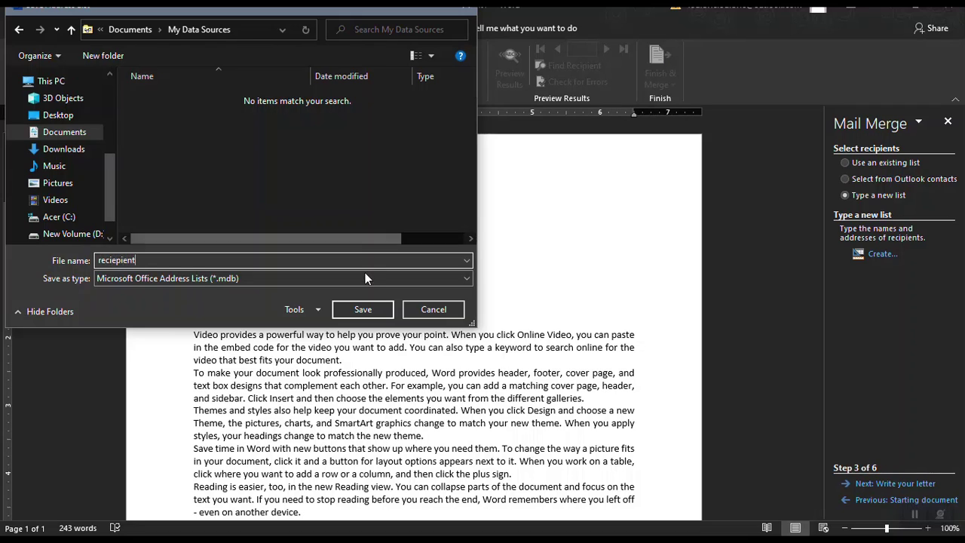
type("s")
left_click(363, 309)
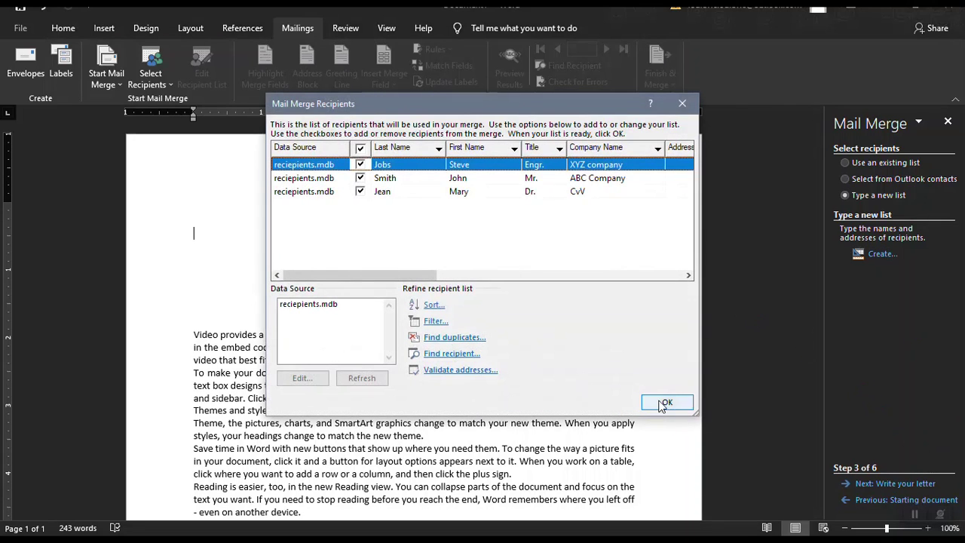
Accept all three recipients and advance the wizard to step 4, Write your letter.
left_click(667, 402)
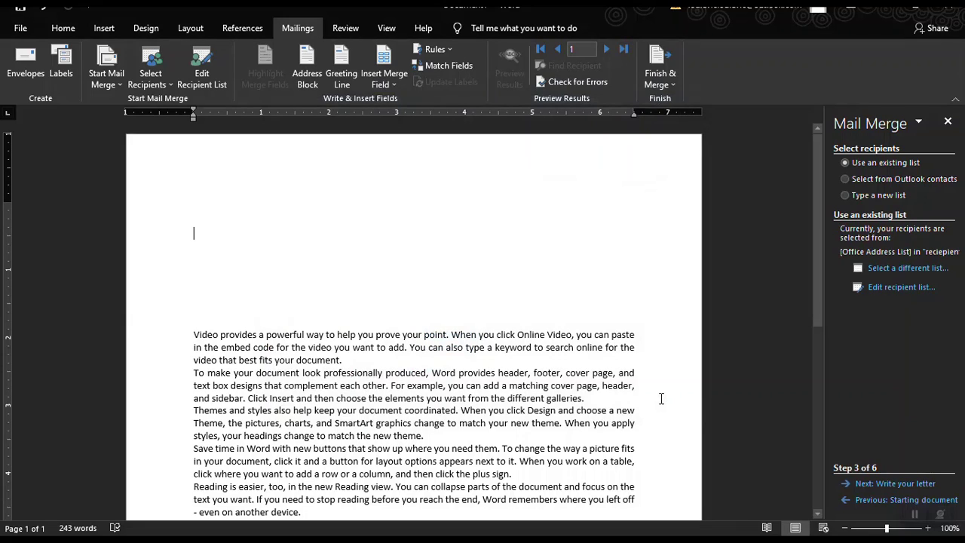
left_click(889, 486)
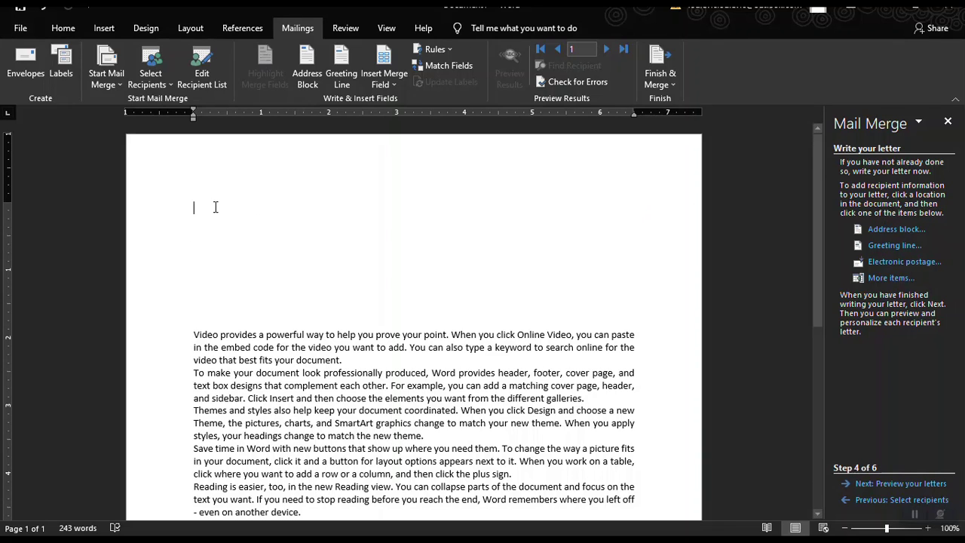
Open the Address block settings and pick the Mr. Josh Randall Jr. title-plus-name format.
left_click(883, 232)
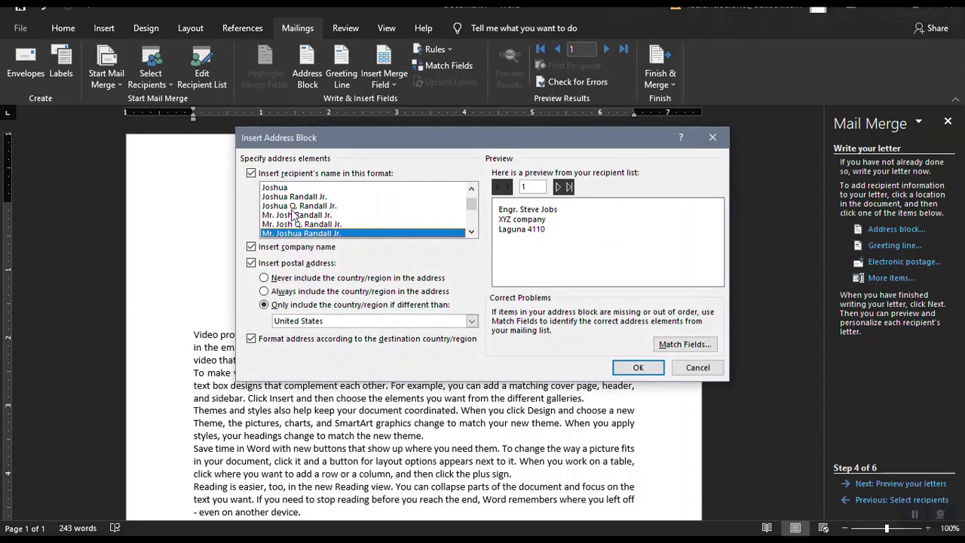
left_click(285, 188)
left_click(284, 197)
left_click(285, 216)
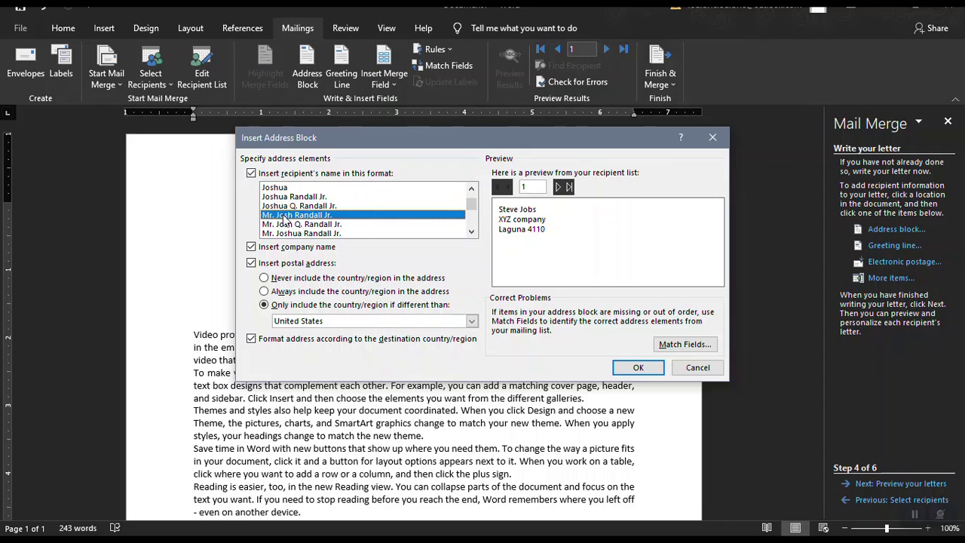
left_click(285, 207)
left_click(292, 224)
left_click(293, 215)
left_click(294, 224)
left_click(297, 233)
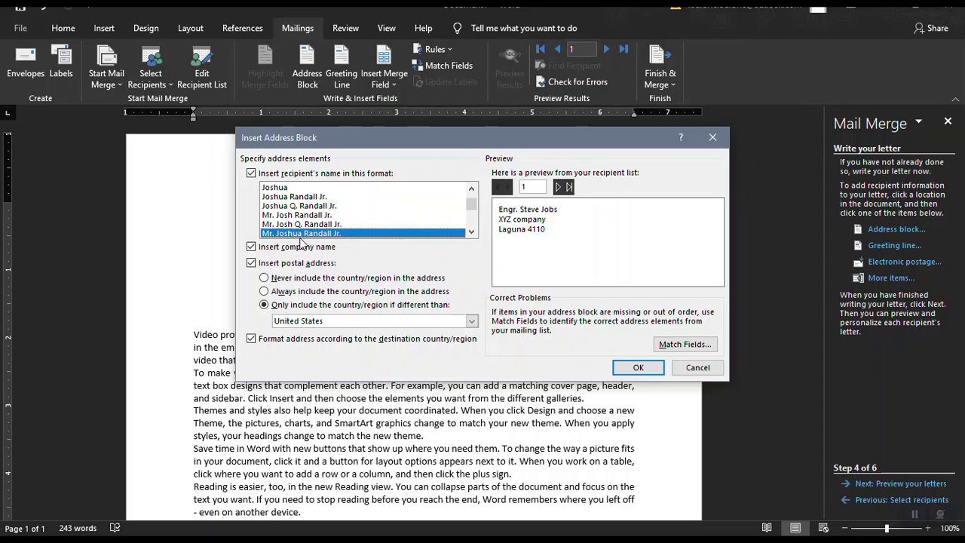
left_click(306, 217)
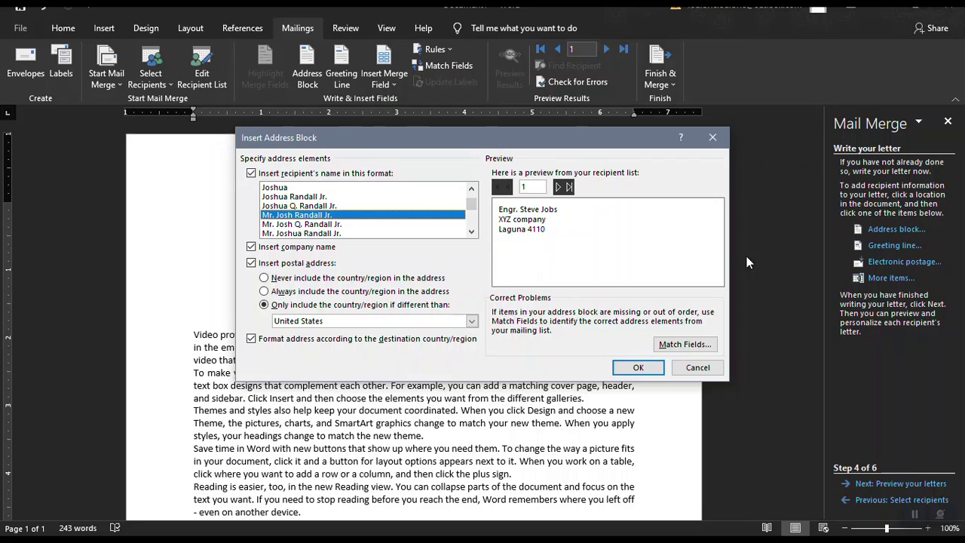
left_click(265, 208)
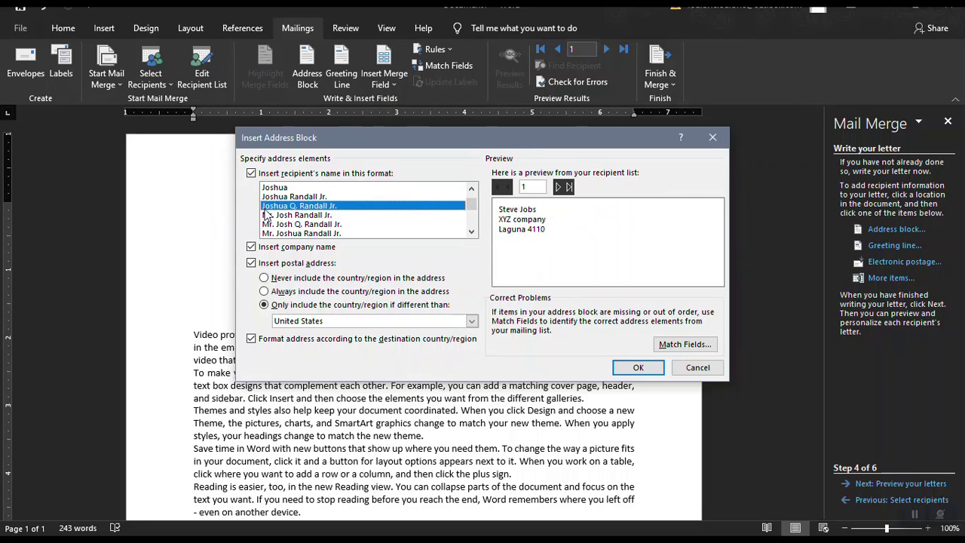
left_click(267, 215)
left_click(297, 225)
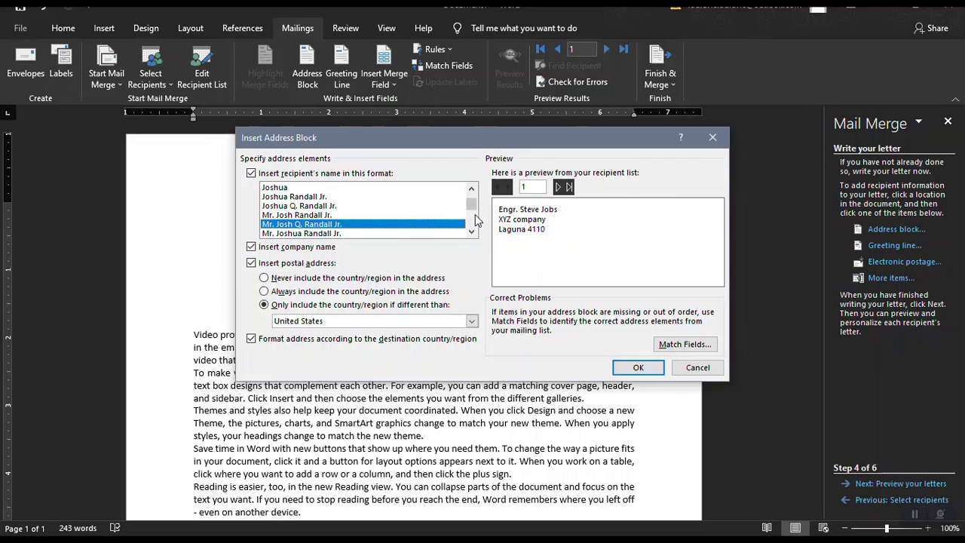
left_click(343, 215)
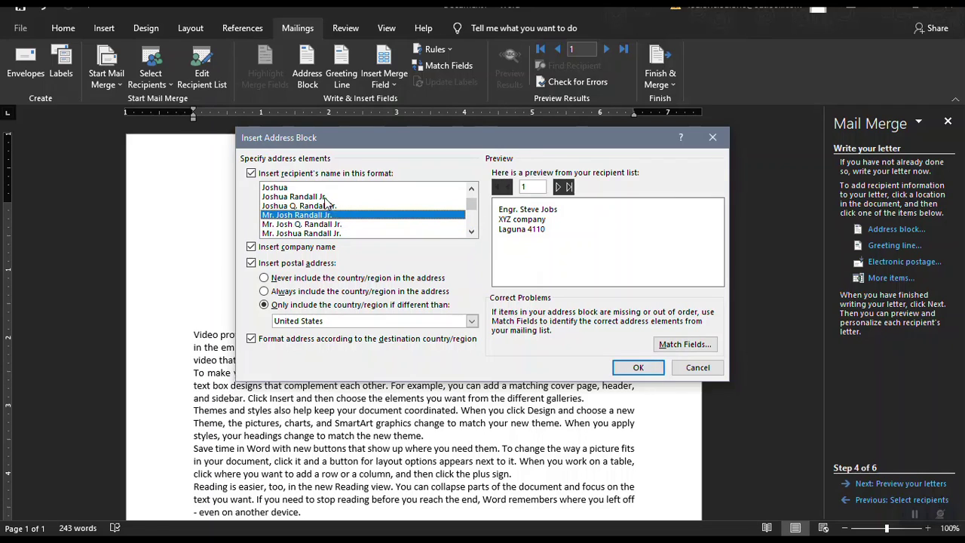
left_click(329, 205)
left_click(328, 215)
Preview the recipients' addresses and insert the address block at the top of the letter.
left_click(558, 187)
left_click(560, 187)
left_click(507, 188)
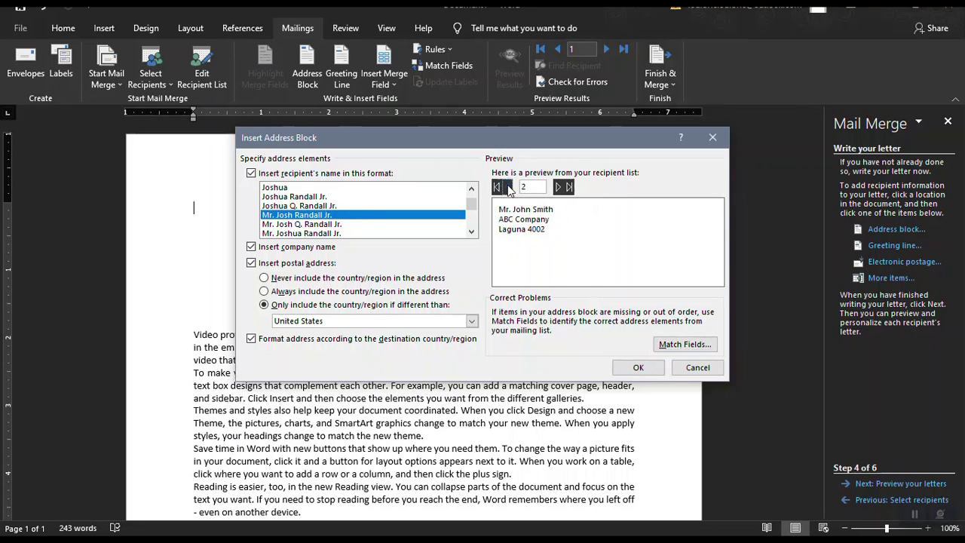
left_click(507, 188)
left_click(558, 188)
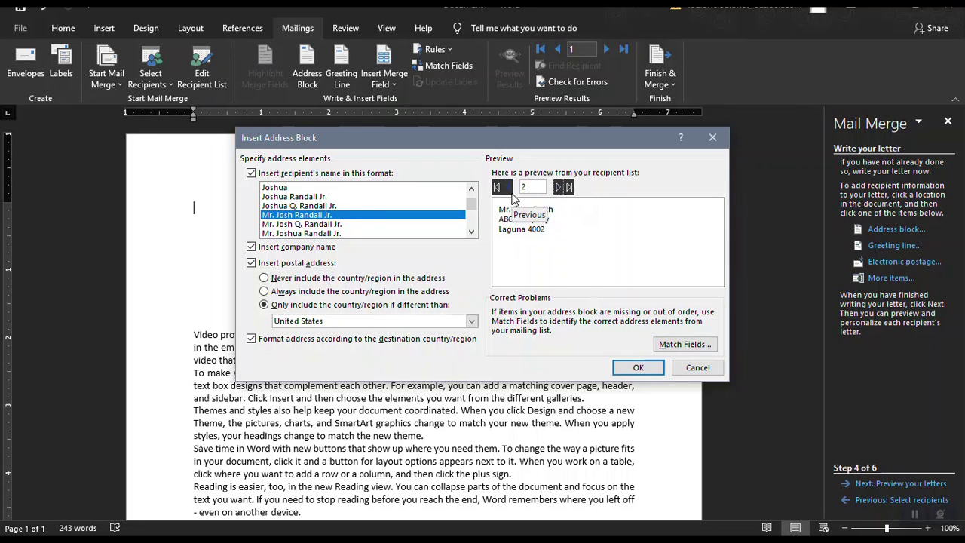
left_click(504, 188)
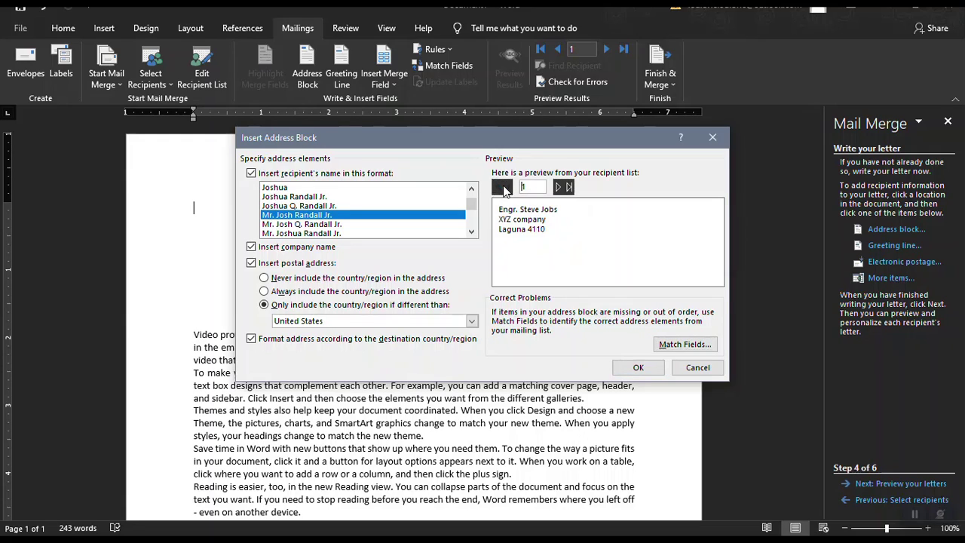
left_click(559, 187)
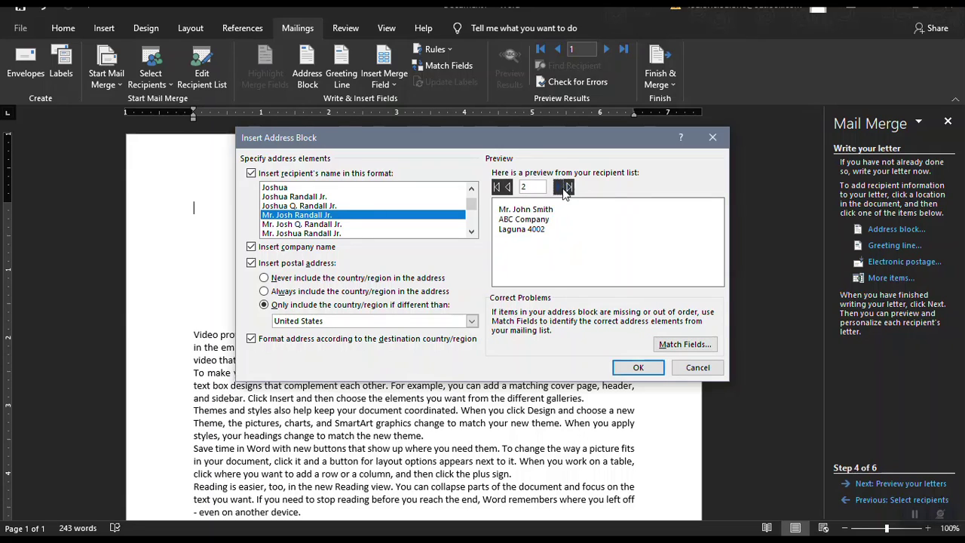
left_click(645, 368)
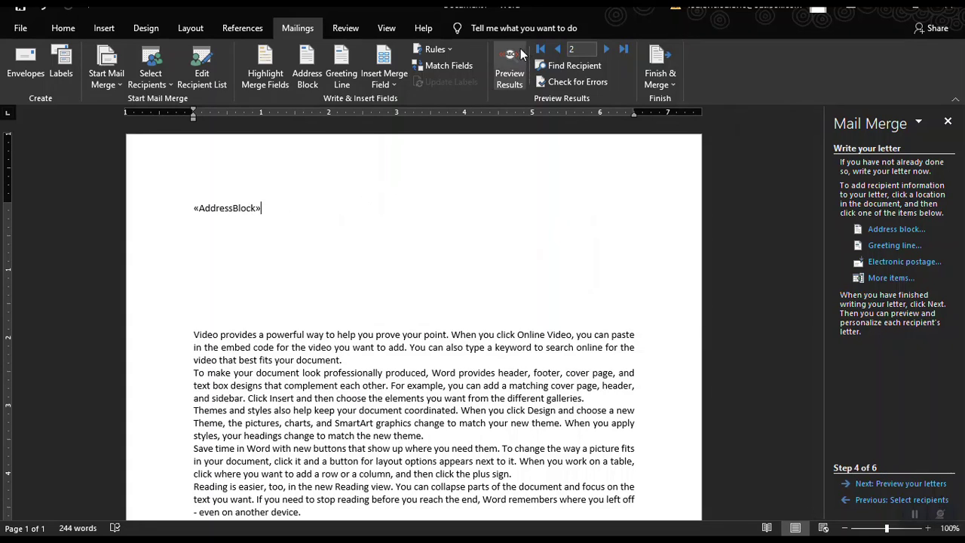
left_click(502, 62)
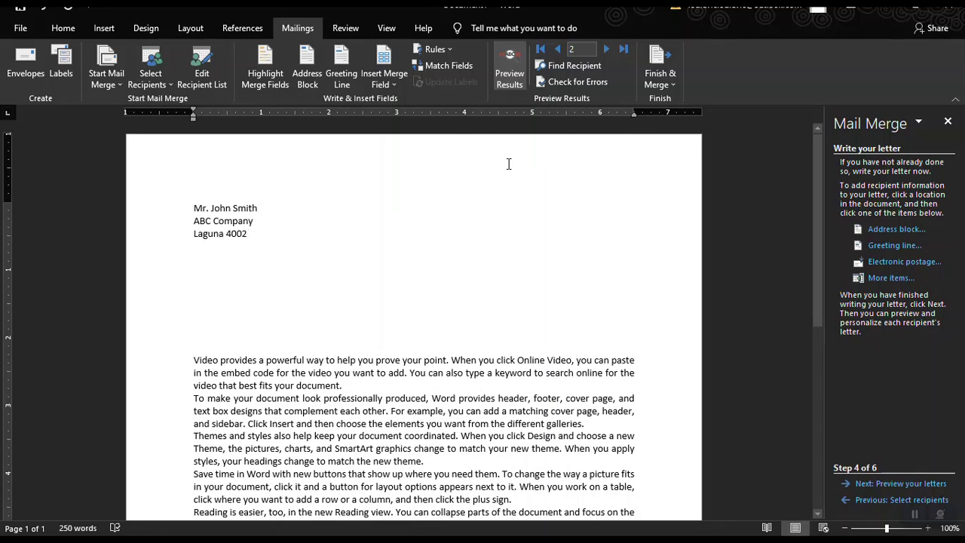
left_click(510, 67)
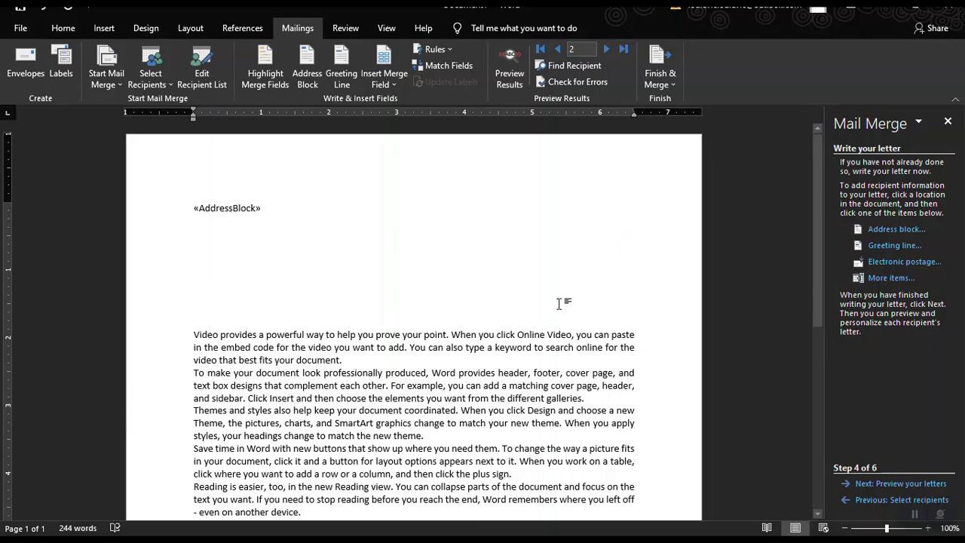
left_click(896, 246)
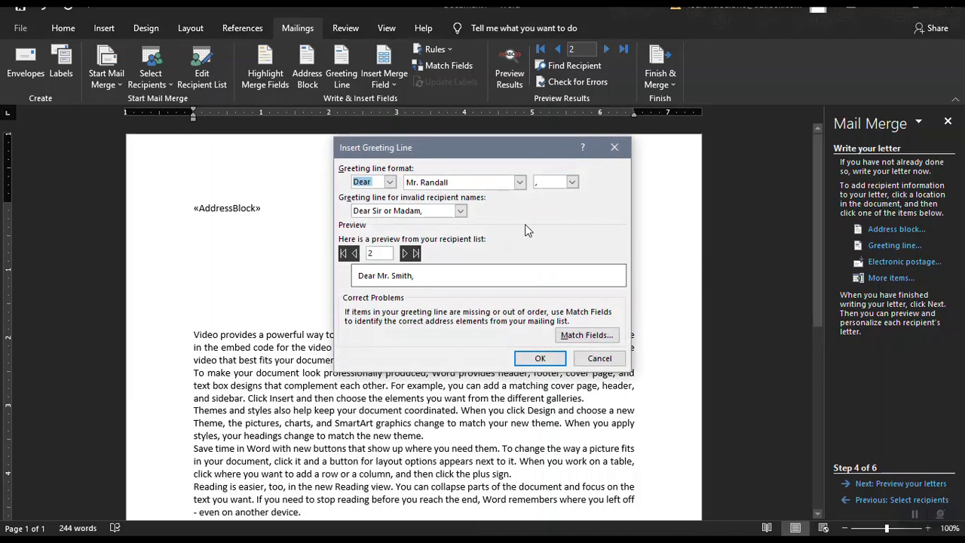
Insert a greeting line starting with To, using the Mr. Joshua Randall Jr. name format.
left_click(389, 183)
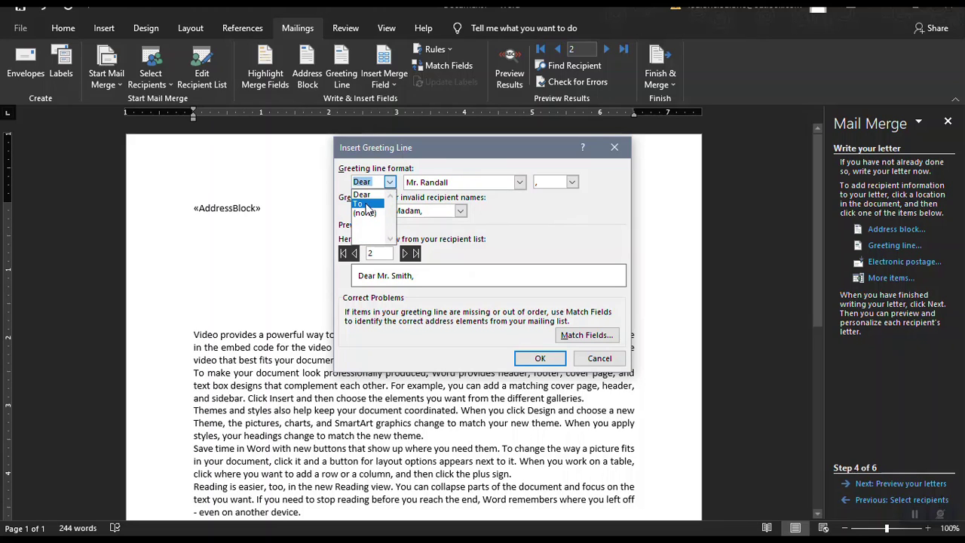
left_click(366, 204)
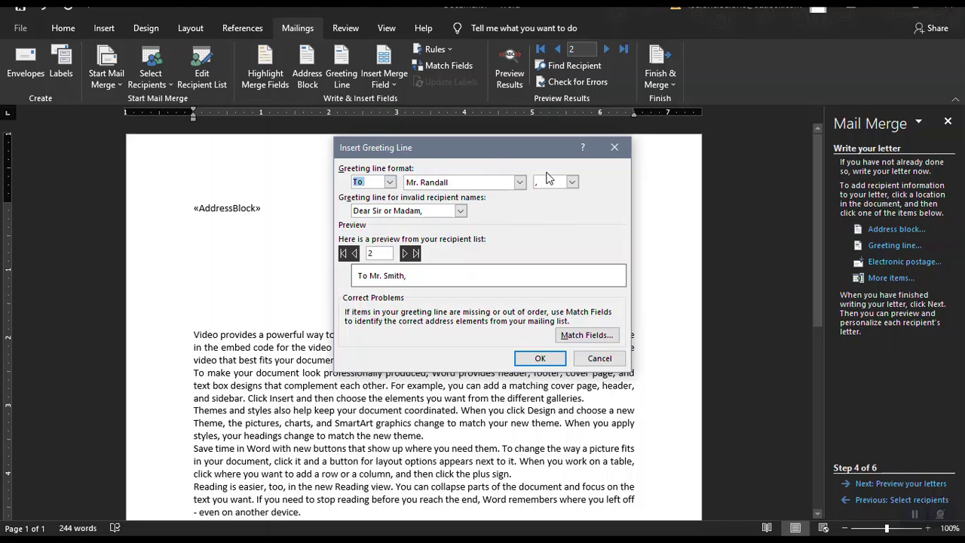
left_click(520, 186)
left_click(519, 187)
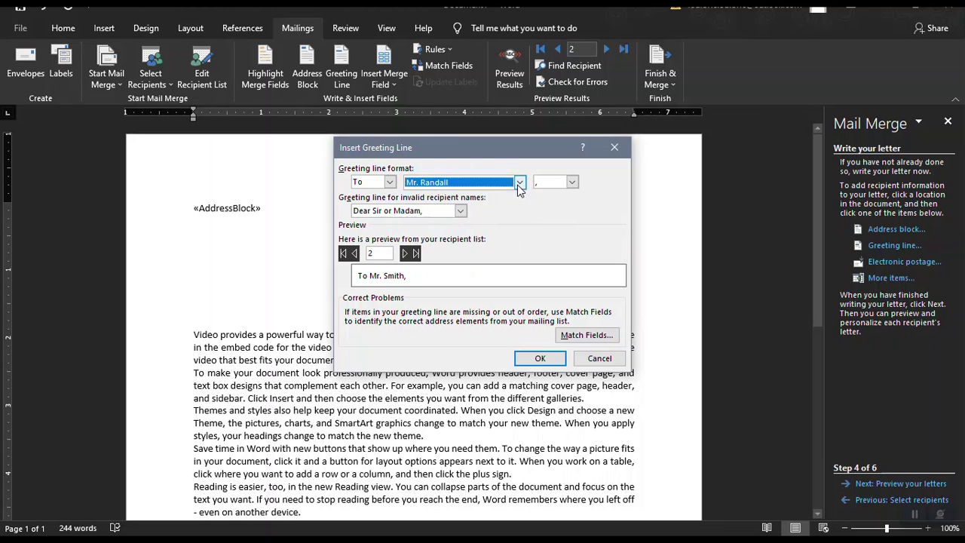
left_click(519, 184)
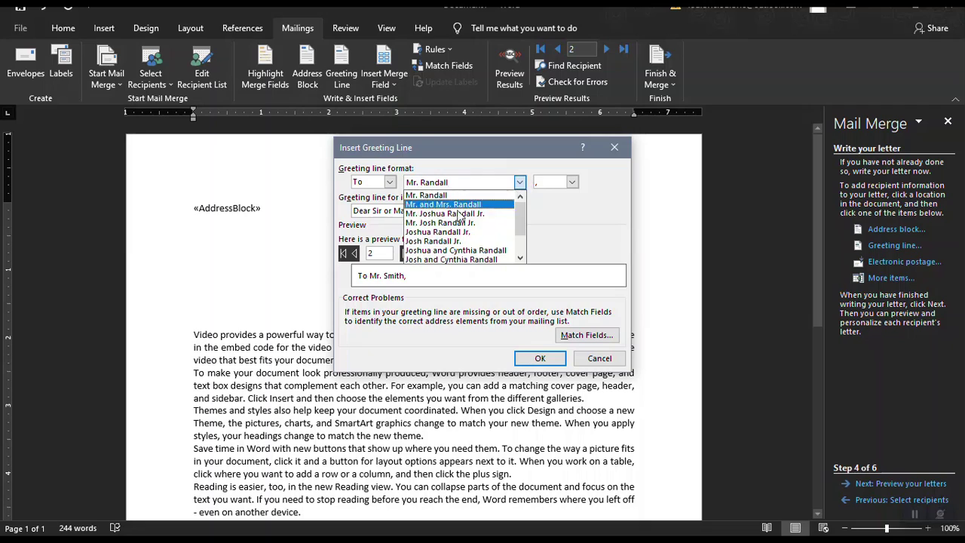
left_click(434, 234)
left_click(519, 187)
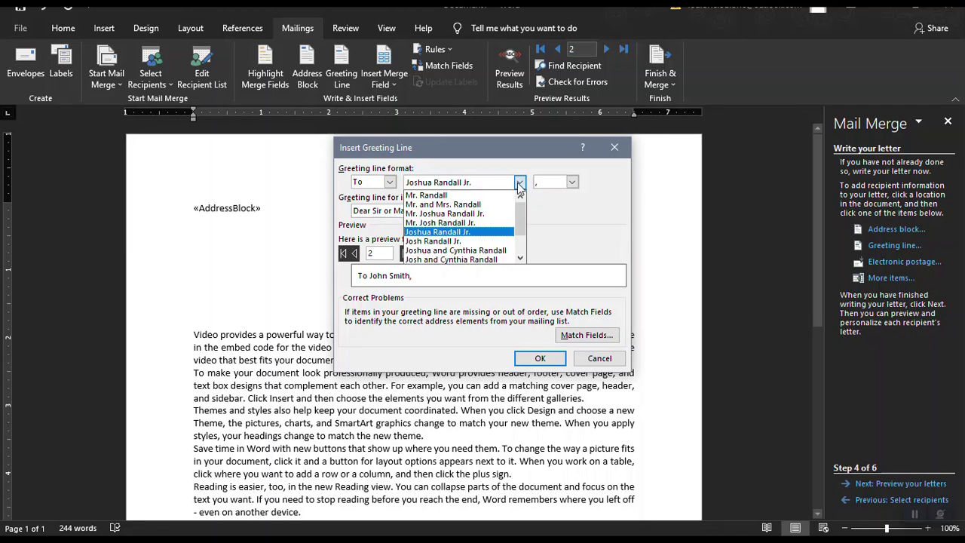
left_click(467, 213)
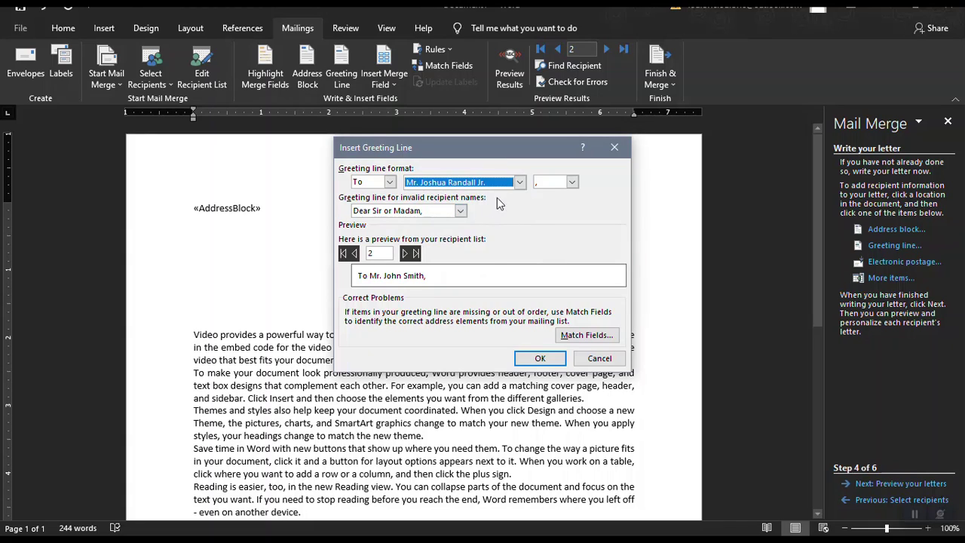
left_click(519, 182)
left_click(478, 204)
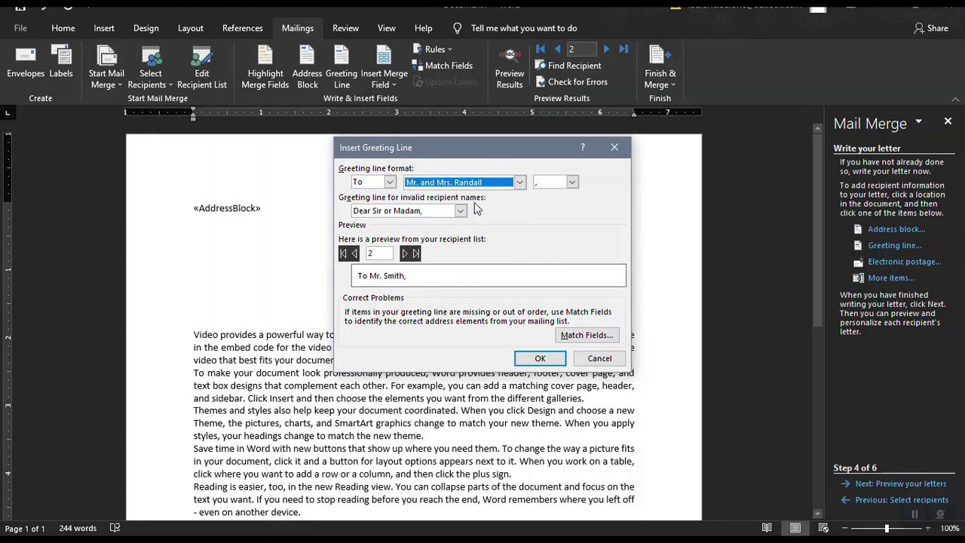
left_click(519, 182)
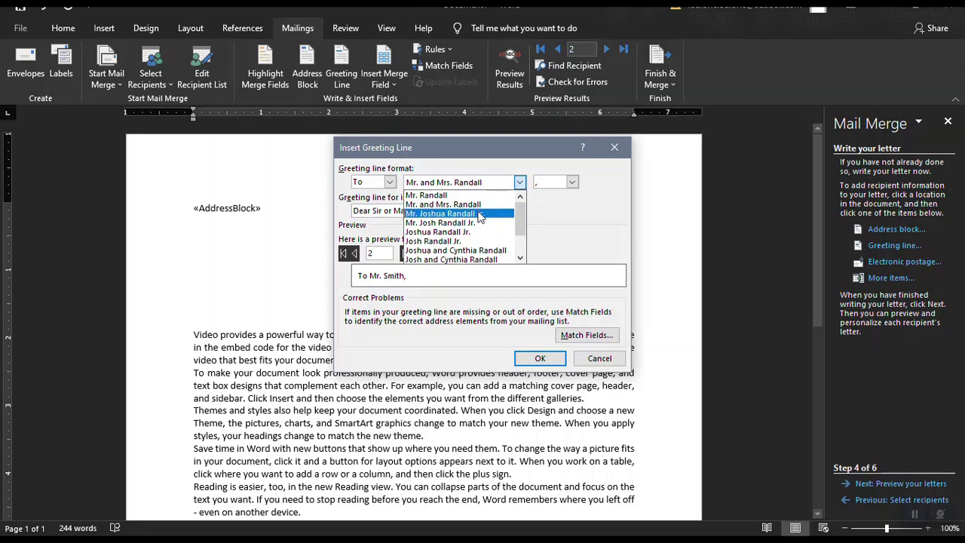
left_click(473, 213)
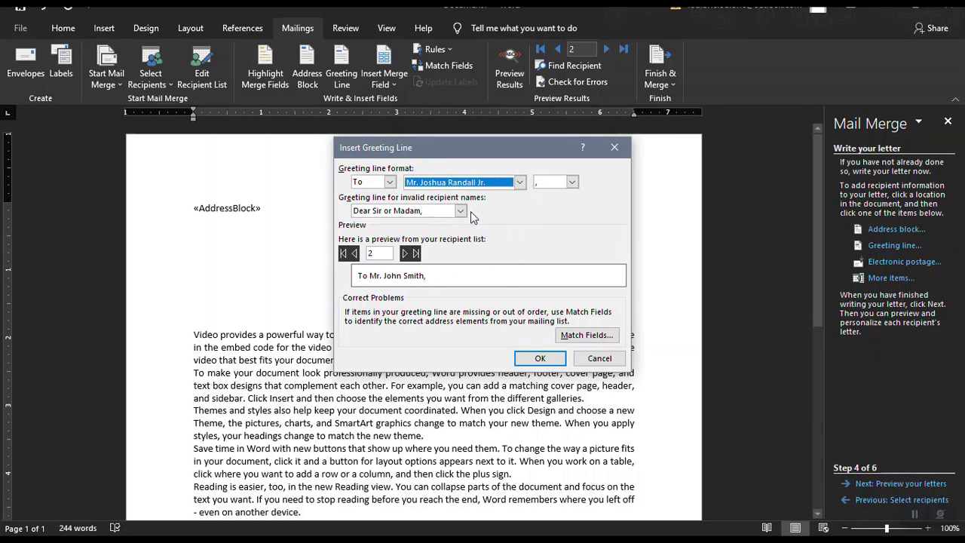
left_click(539, 358)
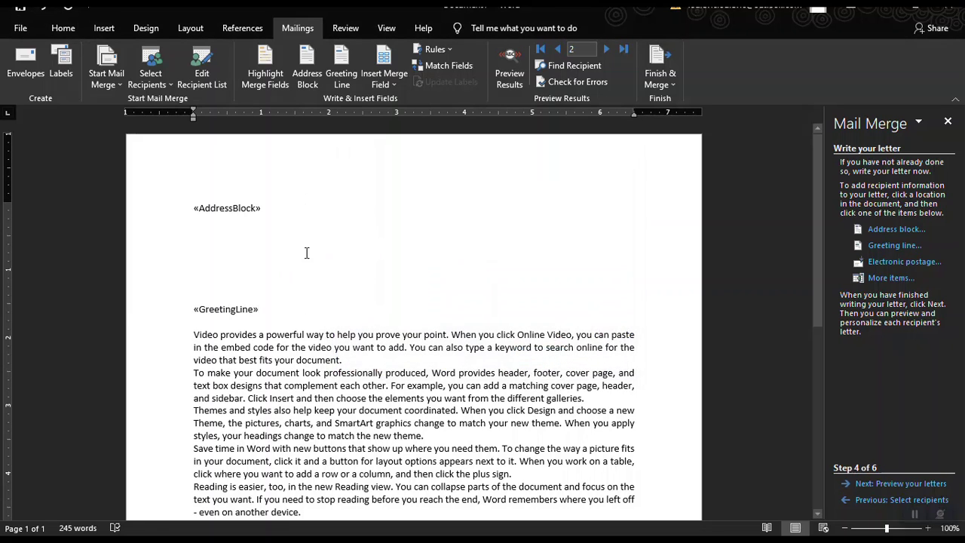
Delete the extra blank lines below «AddressBlock», then bring up the full Insert Merge Field list.
left_click(248, 271)
key("BackSpace")
key("BackSpace")
key("BackSpace")
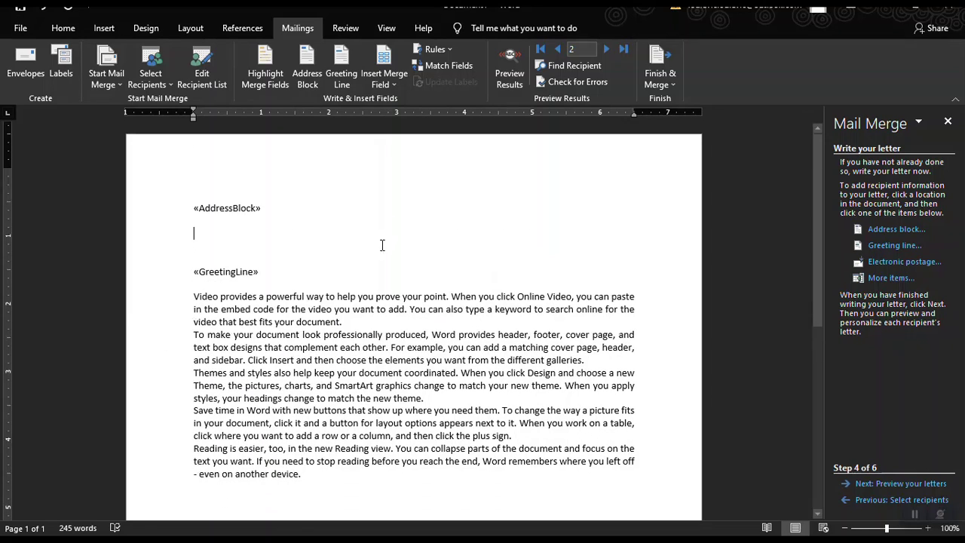
scroll(376, 241, "down", 5)
scroll(391, 245, "up", 5)
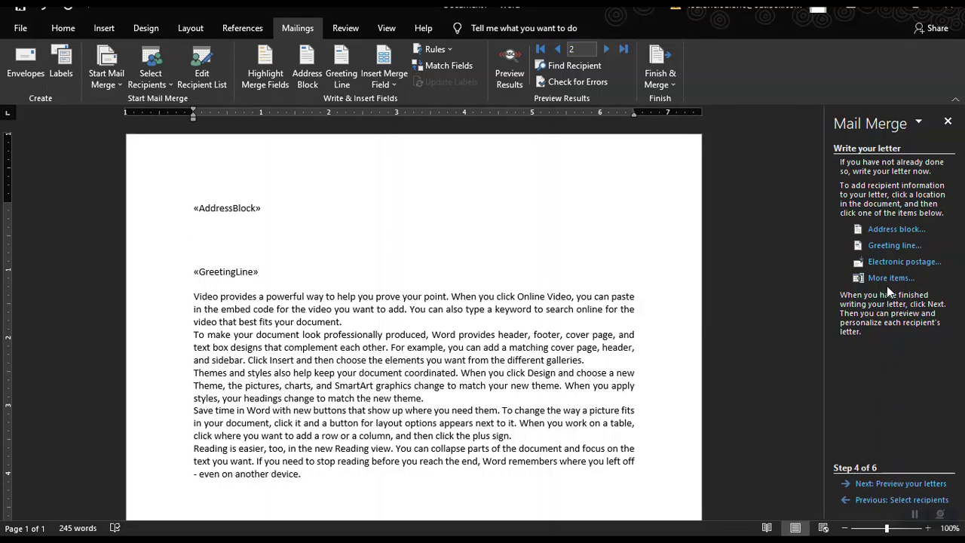
scroll(251, 351, "down", 3)
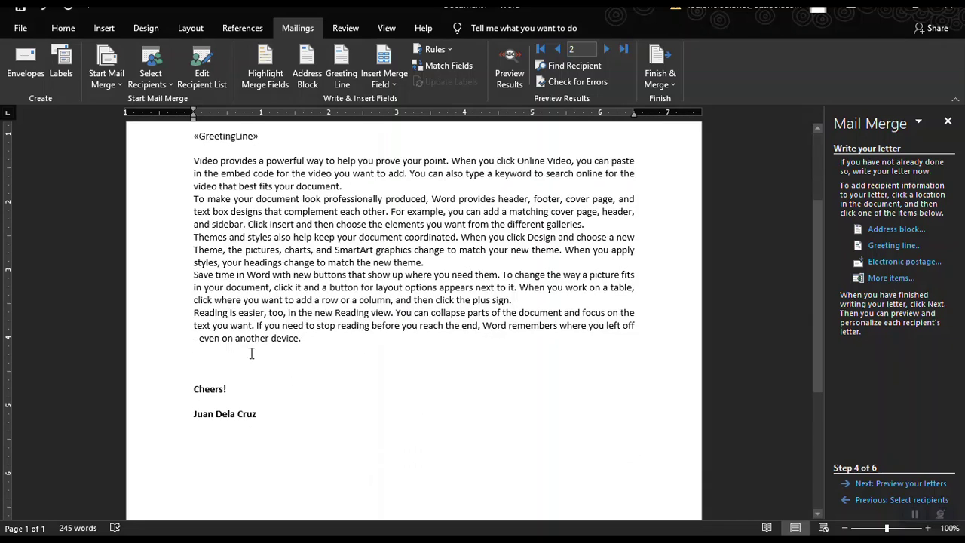
scroll(290, 246, "up", 2)
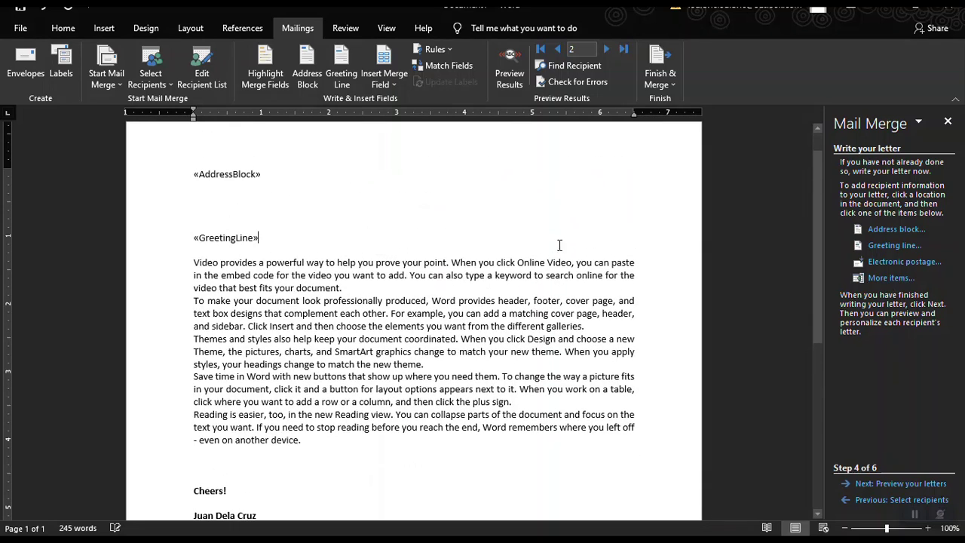
scroll(146, 386, "down", 4)
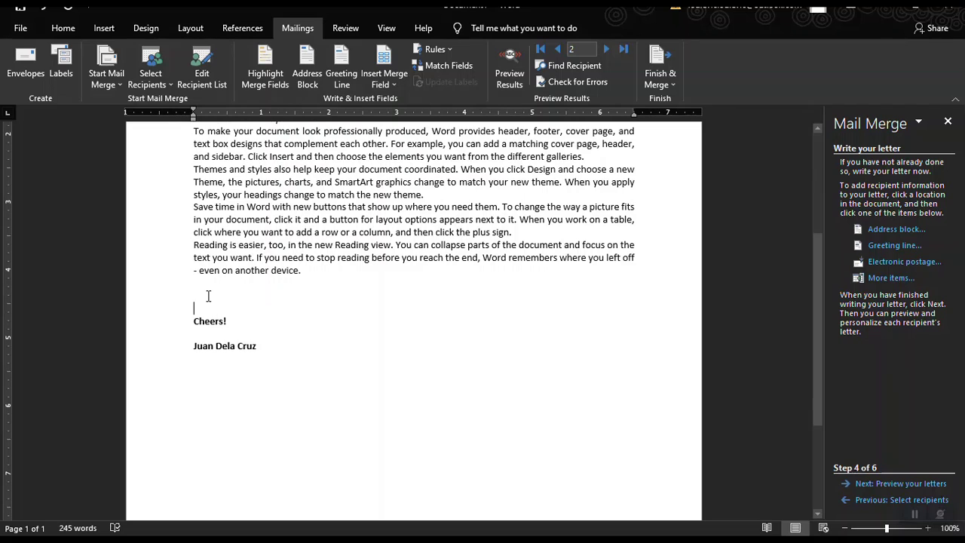
left_click(889, 279)
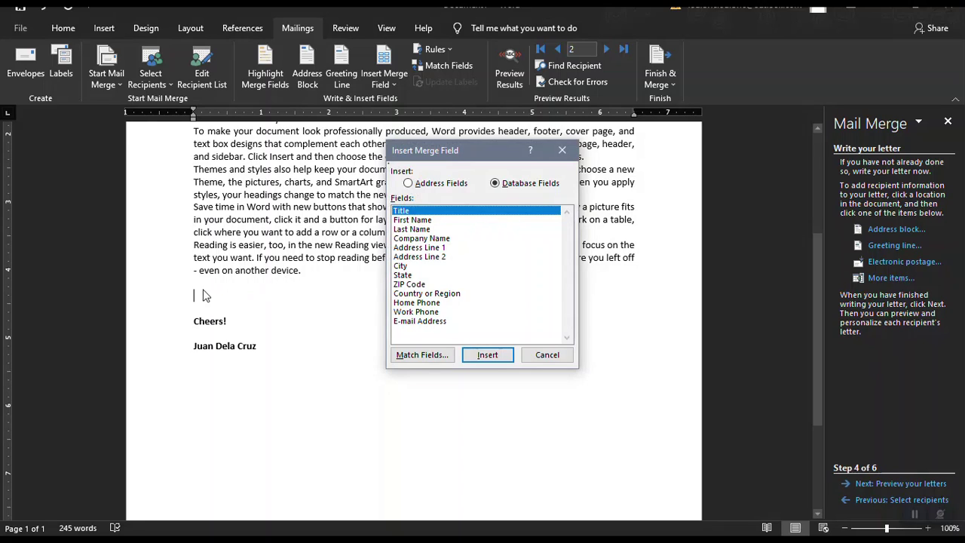
Insert the «Title», «First_Name» and «Last_Name» database fields above Cheers! and close the field list.
left_click(404, 220)
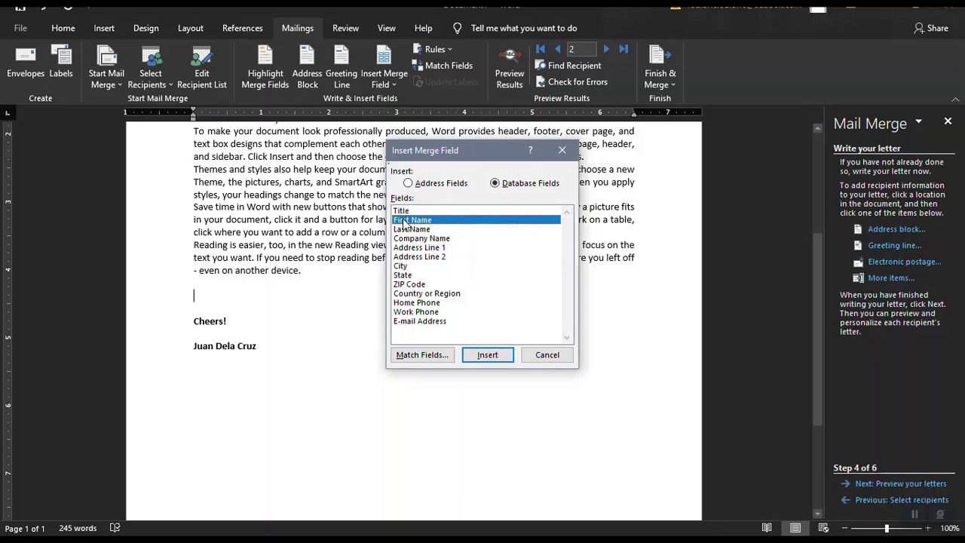
left_click(407, 212)
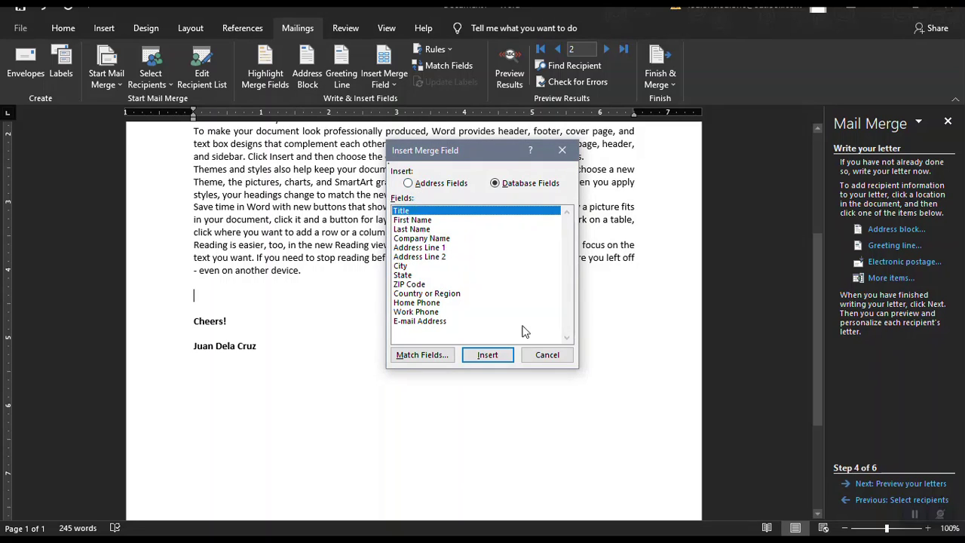
left_click(499, 355)
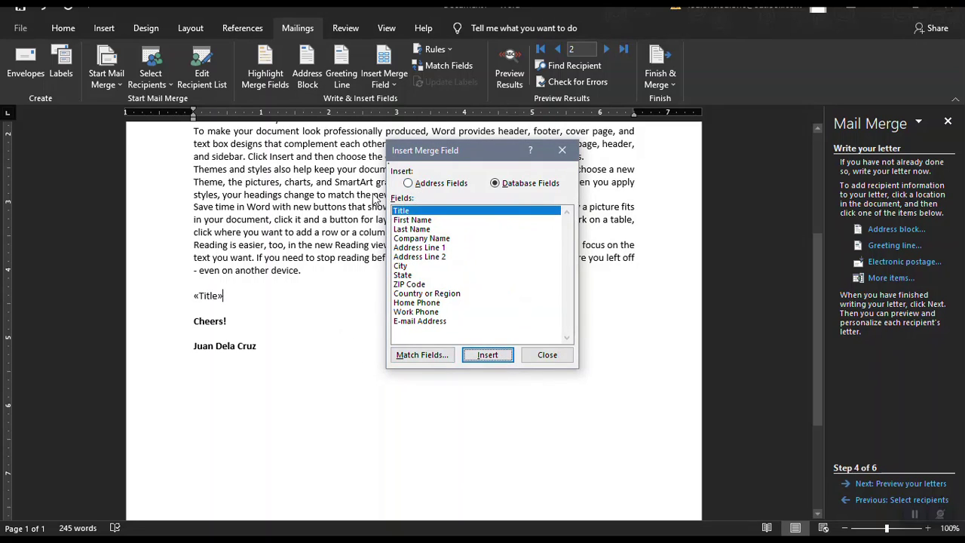
left_click(422, 220)
left_click(496, 357)
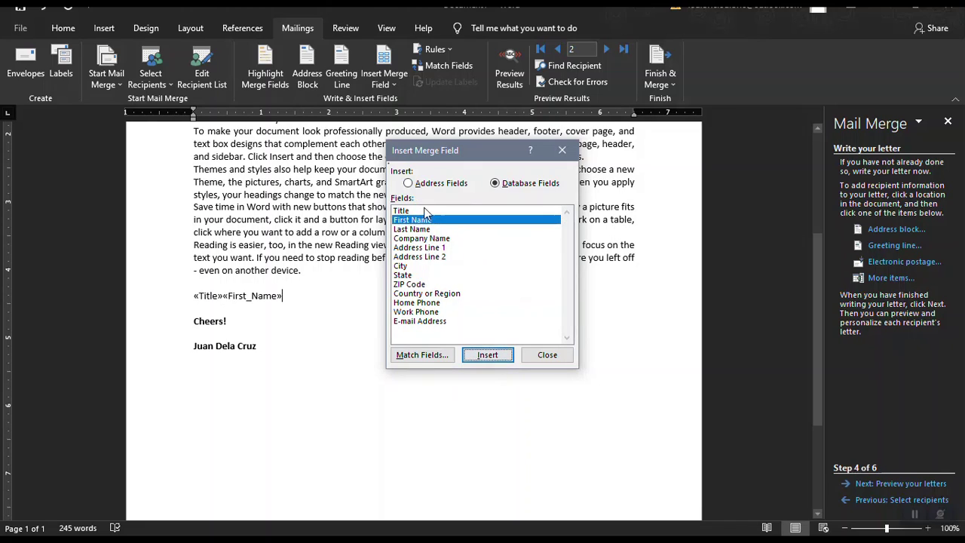
left_click(422, 229)
left_click(489, 356)
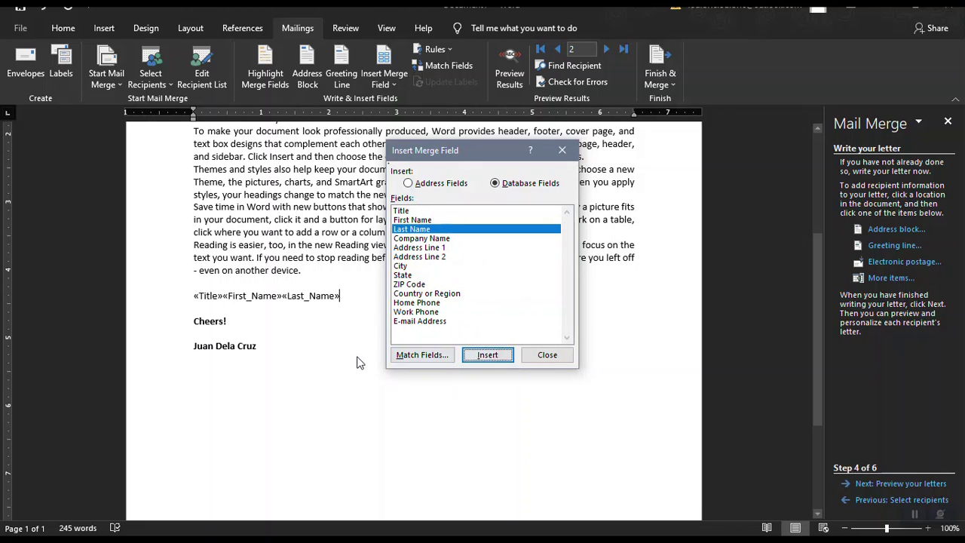
left_click(544, 354)
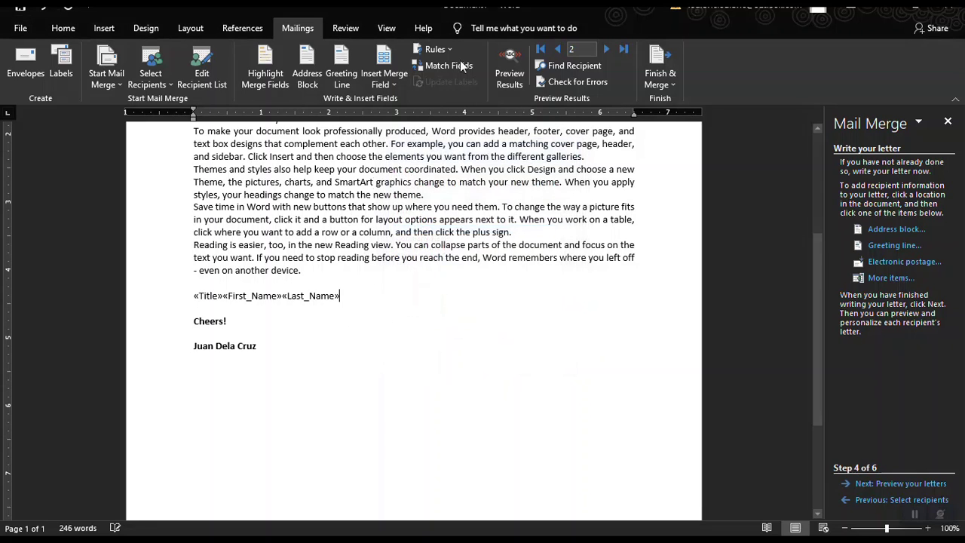
Preview the letter with real recipient data, stepping back and forth between records.
left_click(511, 51)
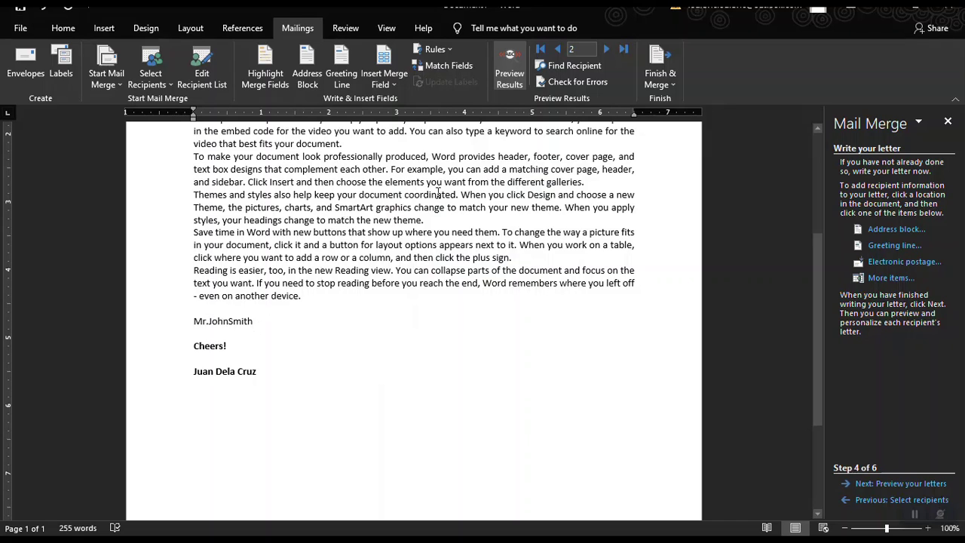
left_click(608, 51)
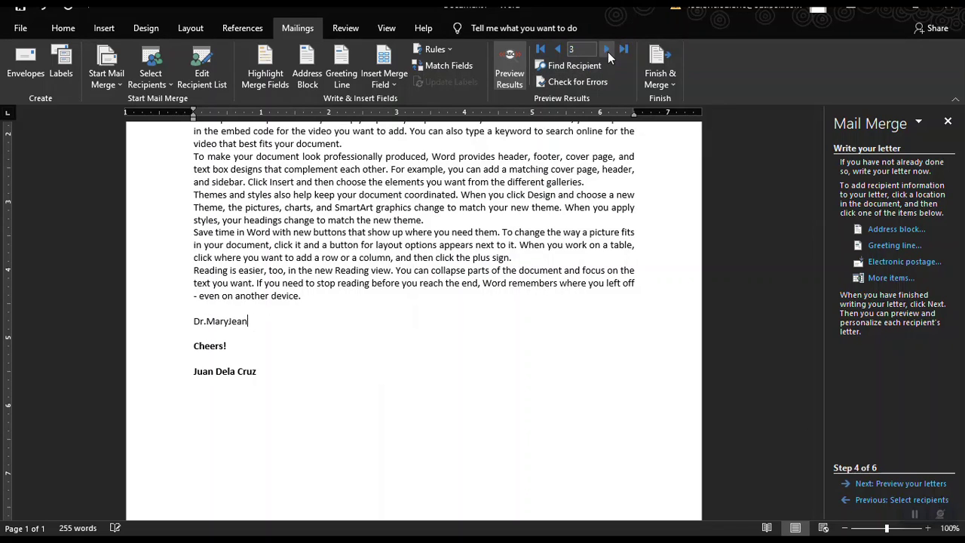
left_click(561, 45)
left_click(560, 45)
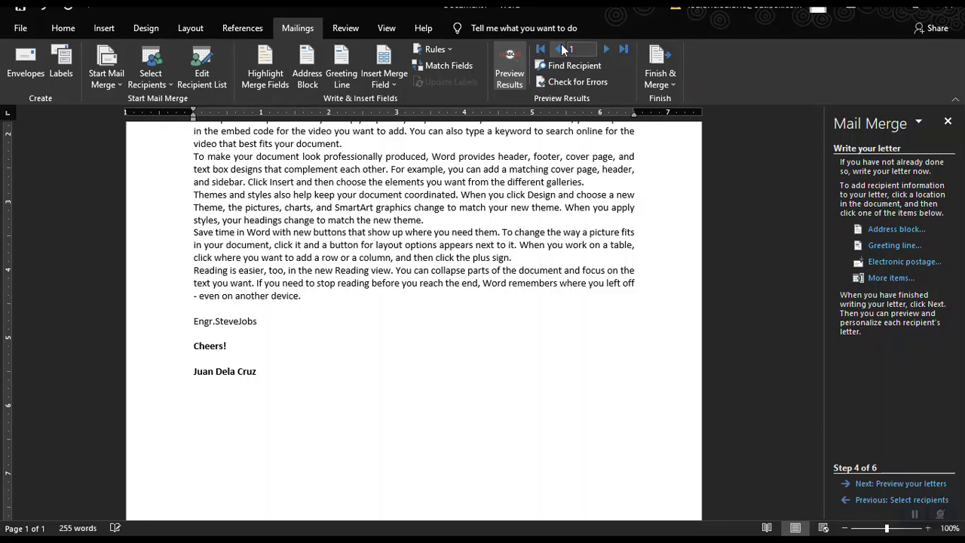
left_click(606, 49)
left_click(606, 48)
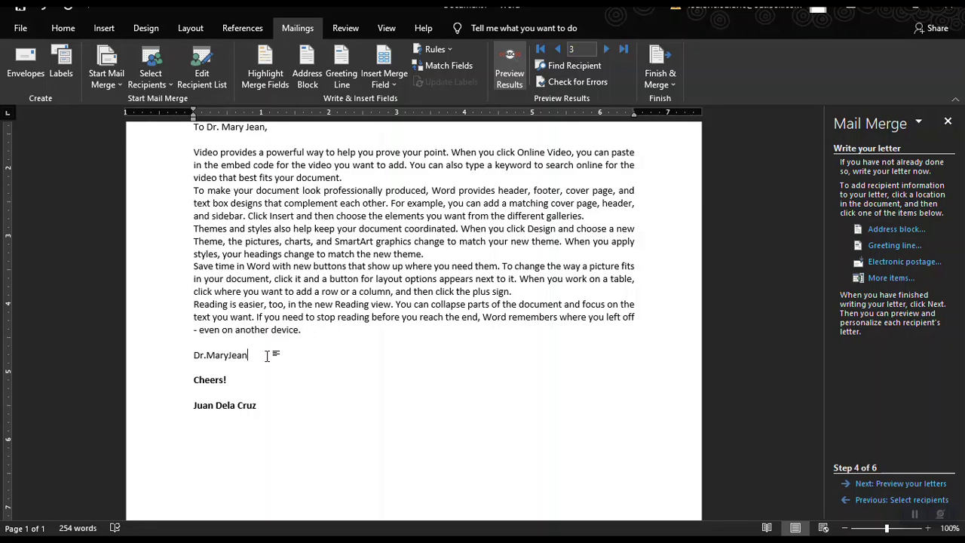
Delete the merged name line above Cheers! with its leftover blank line, then advance to previewing.
double_click(267, 355)
key("BackSpace")
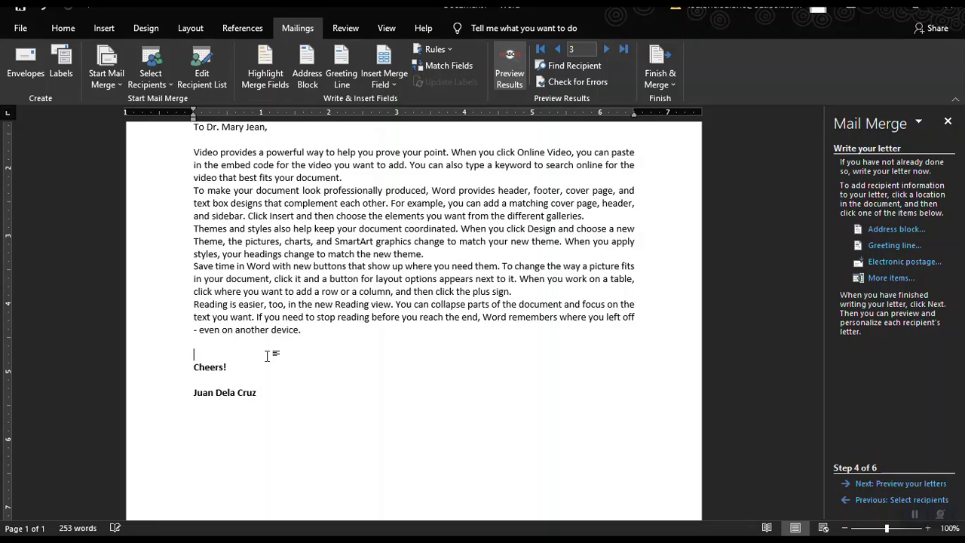
key("BackSpace")
scroll(343, 273, "up", 3)
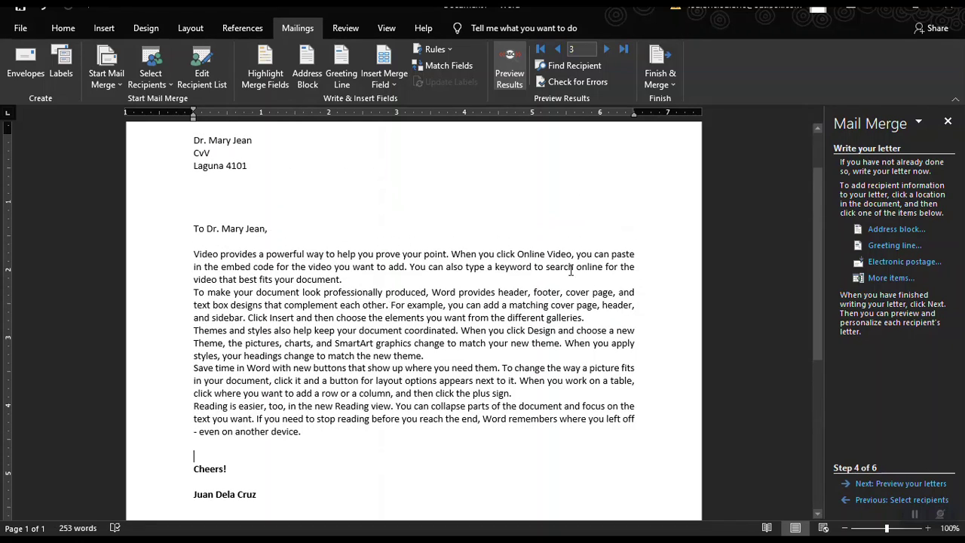
left_click(889, 483)
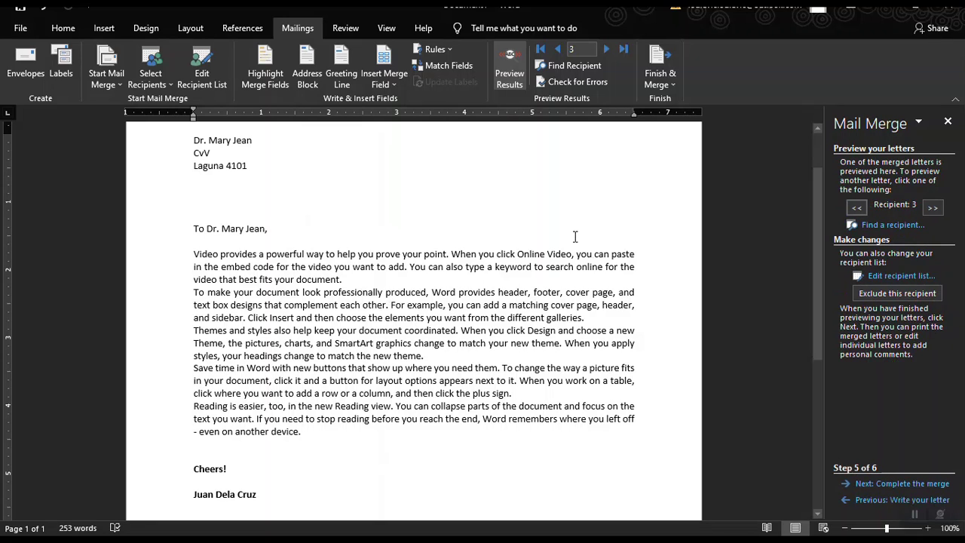
Page through recipients 1, 2 and 3, ending on the third recipient's letter.
scroll(337, 179, "up", 2)
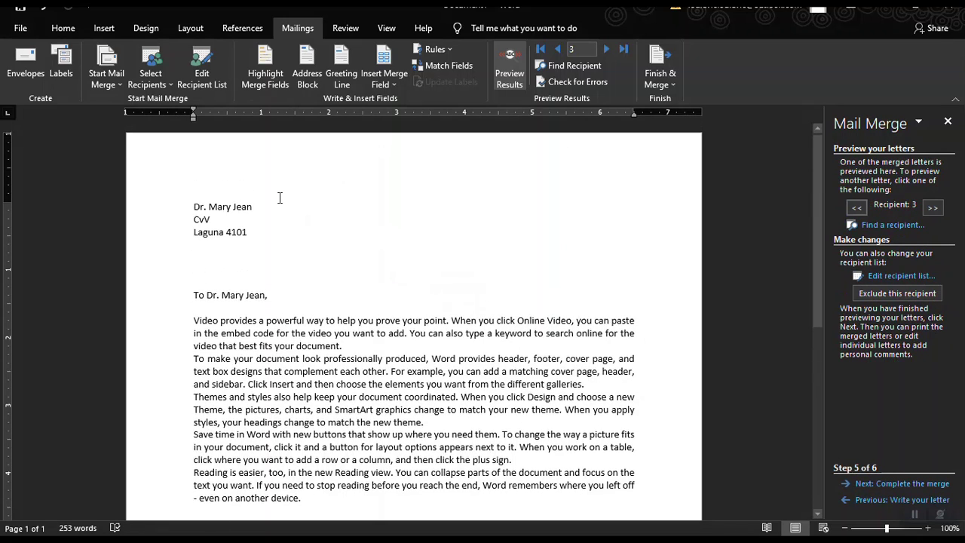
left_click(558, 50)
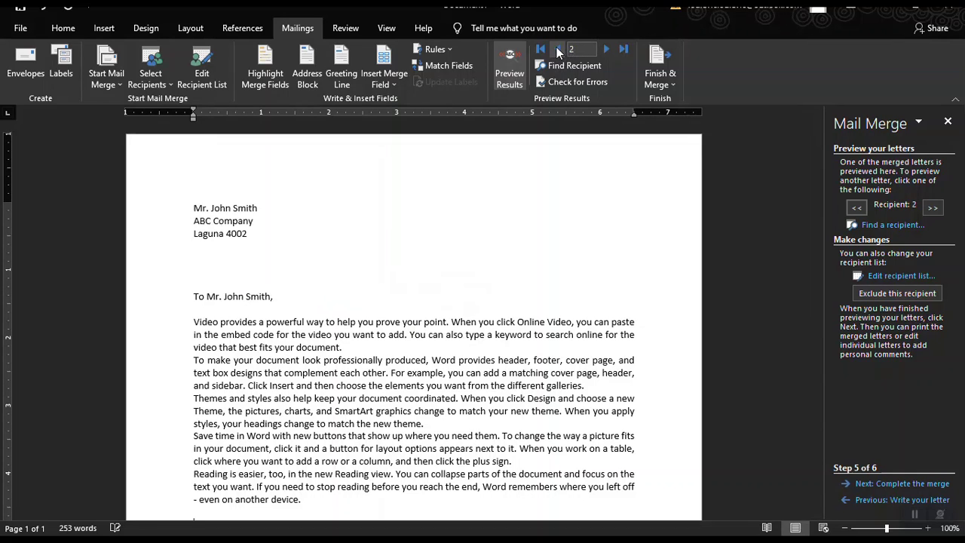
left_click(558, 50)
scroll(267, 238, "down", 1)
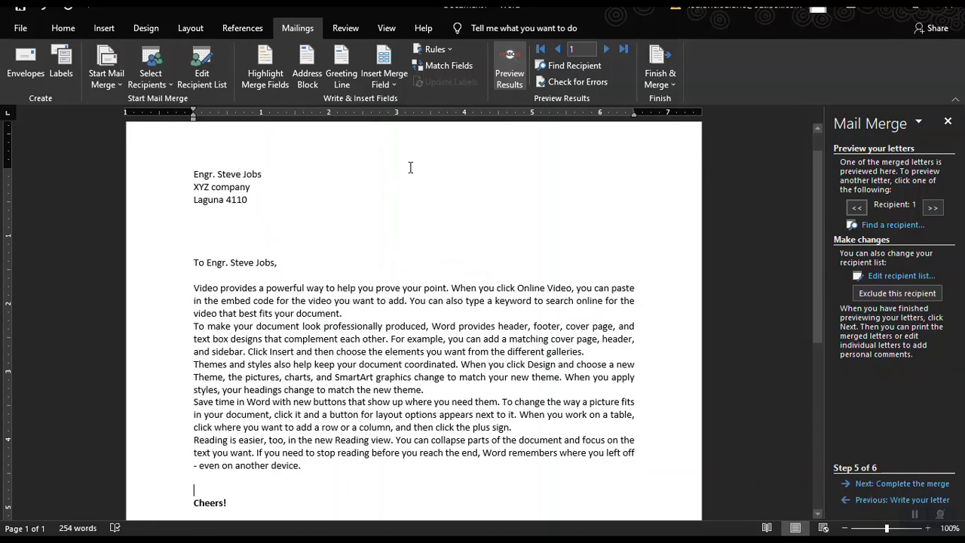
left_click(605, 49)
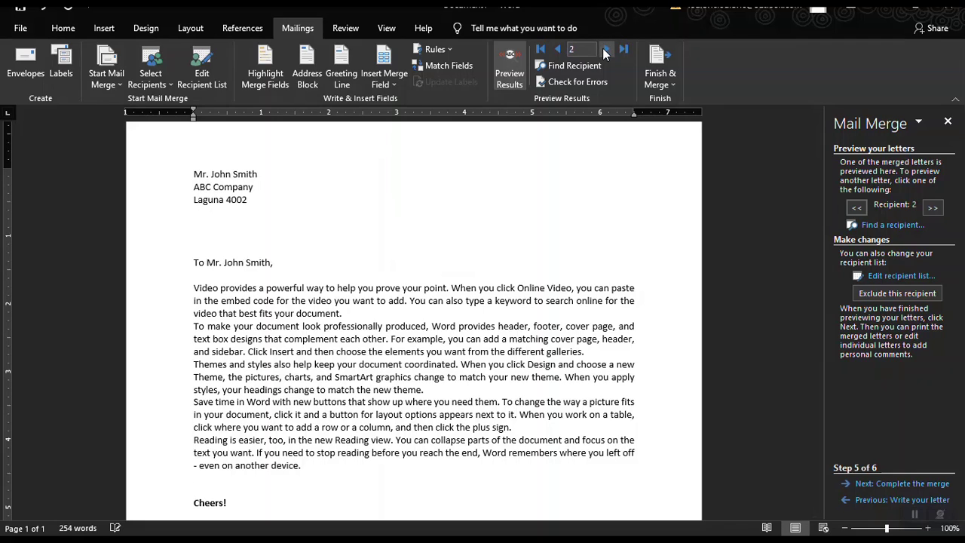
left_click(604, 49)
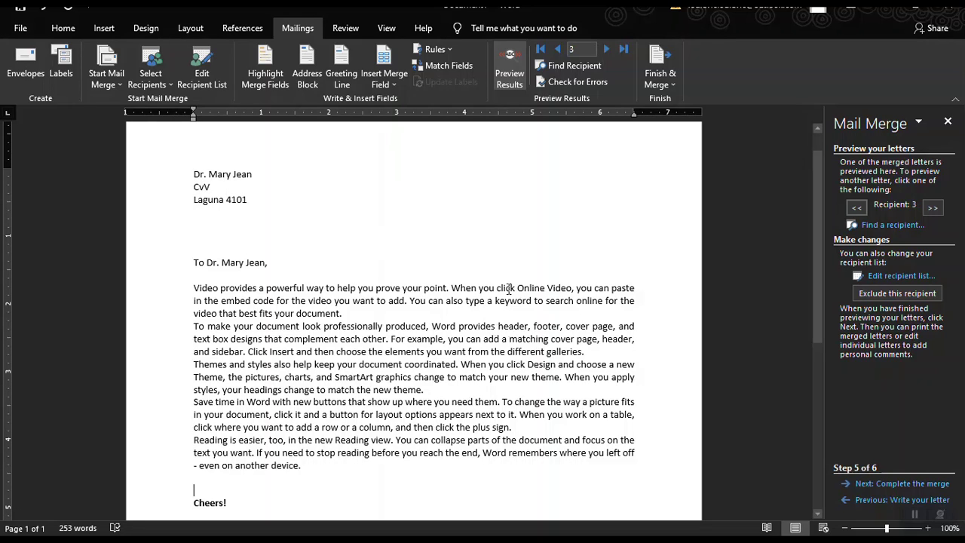
Complete the merge and print the letters for all records.
left_click(893, 485)
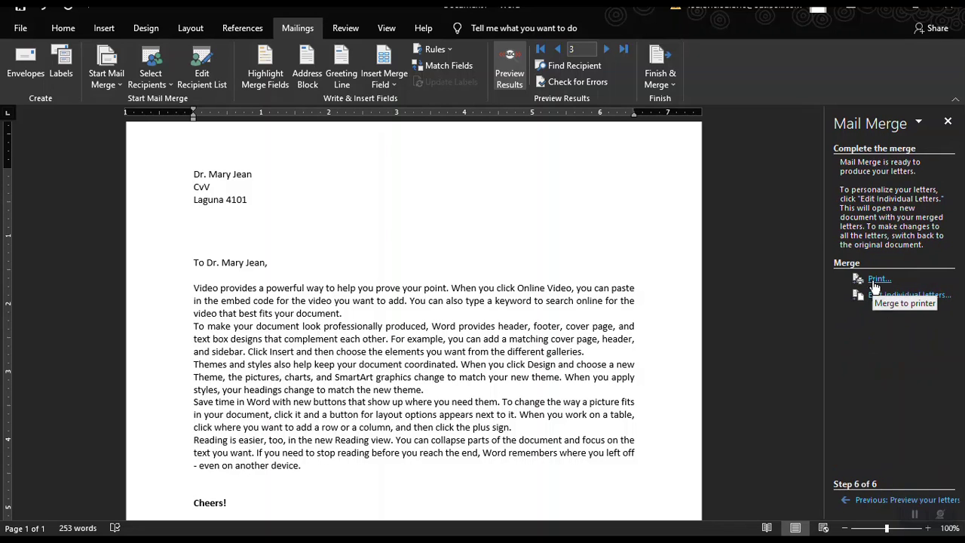
left_click(876, 280)
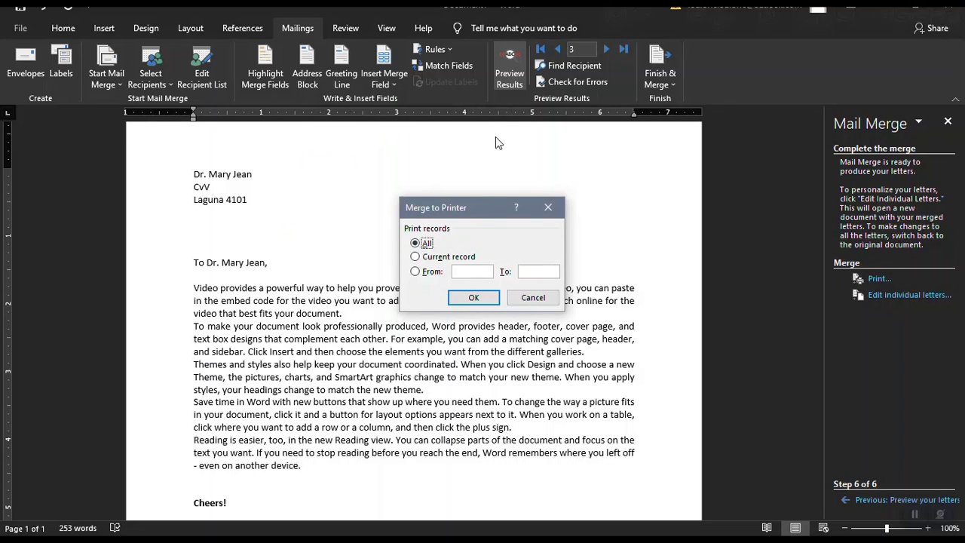
left_click(473, 297)
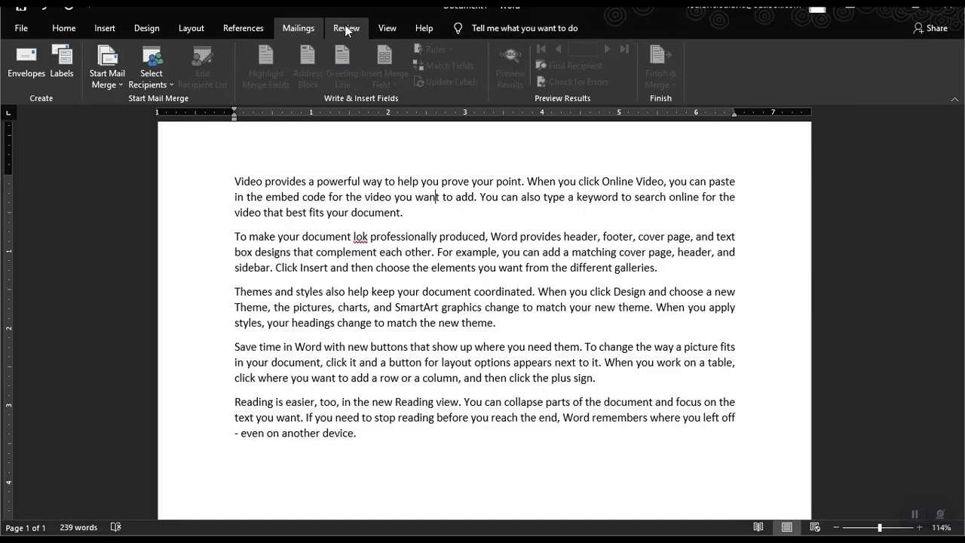
Run Spelling & Grammar from the Review tab, changing 'lok' to 'look'.
left_click(346, 28)
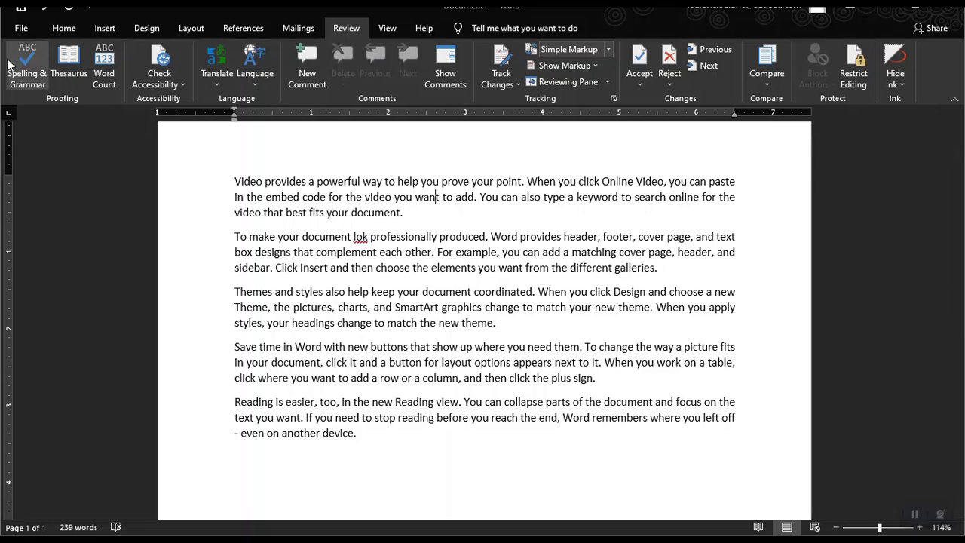
left_click(26, 60)
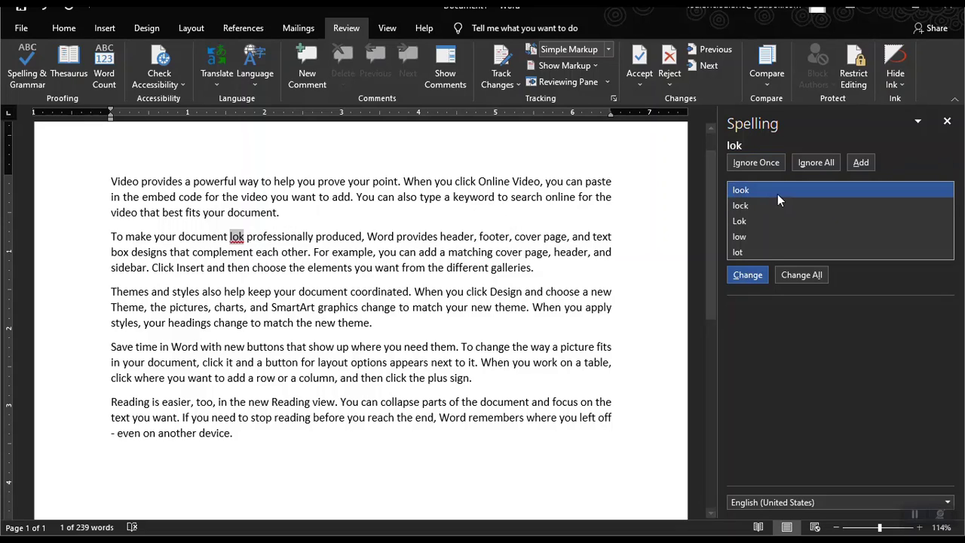
left_click(747, 275)
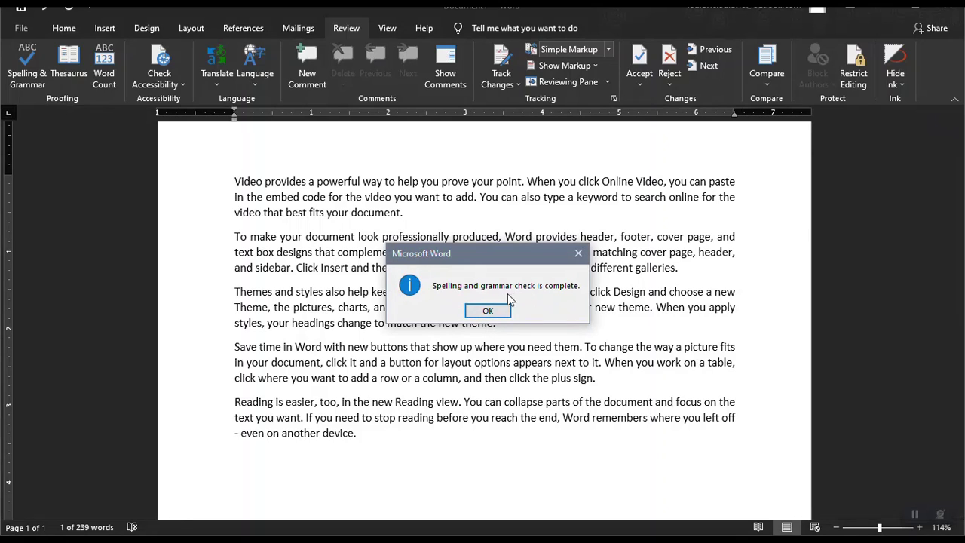
left_click(488, 311)
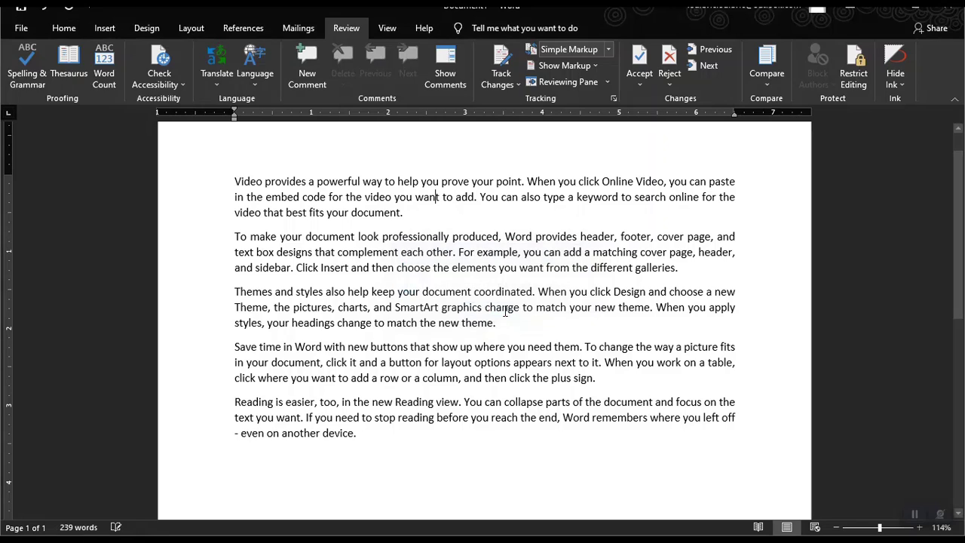
Check the document's word count: 239 words and 1,297 characters.
left_click(104, 65)
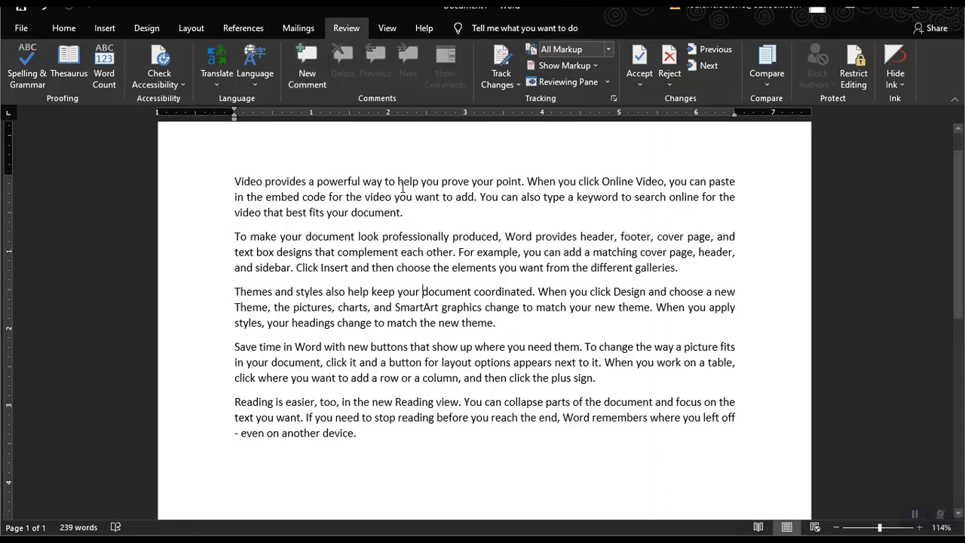
left_click_drag(234, 181, 525, 181)
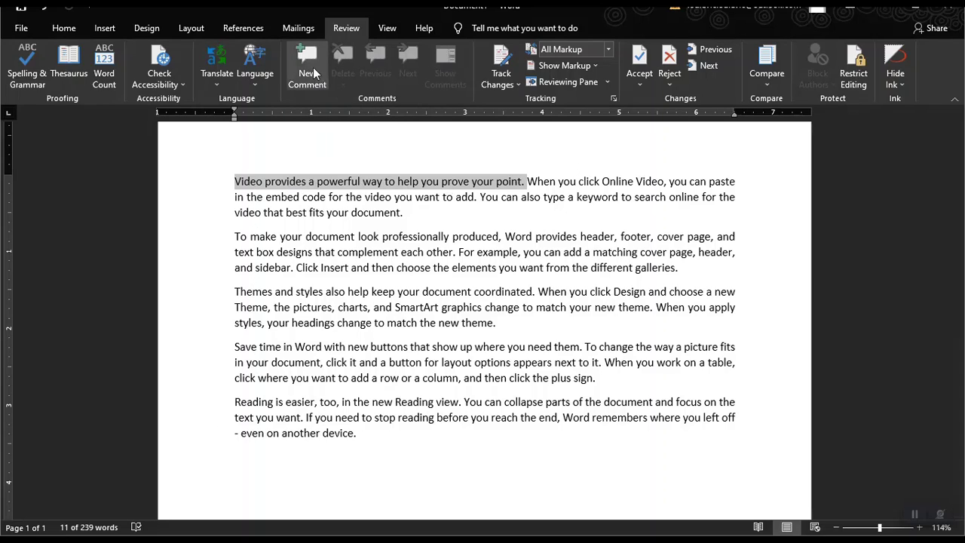
left_click(306, 68)
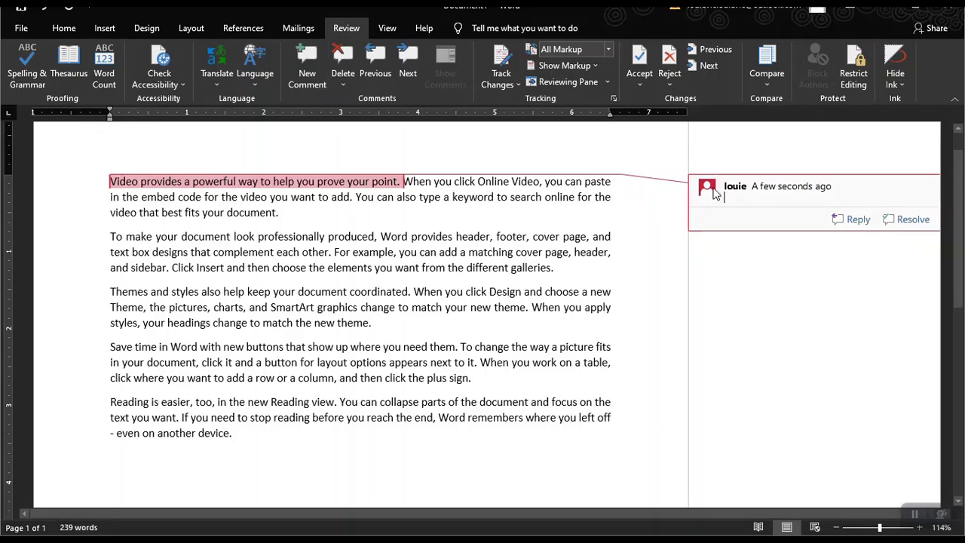
type("Change ")
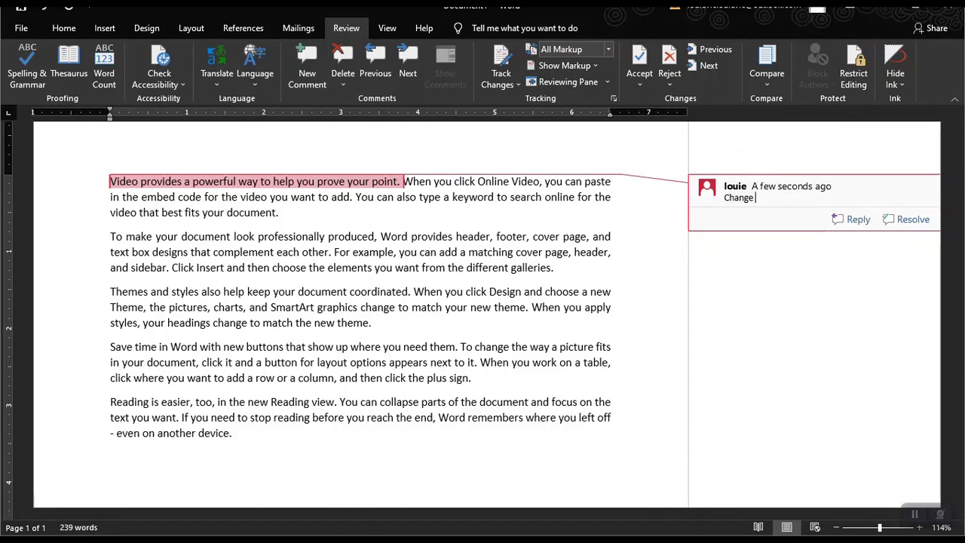
type("this sens")
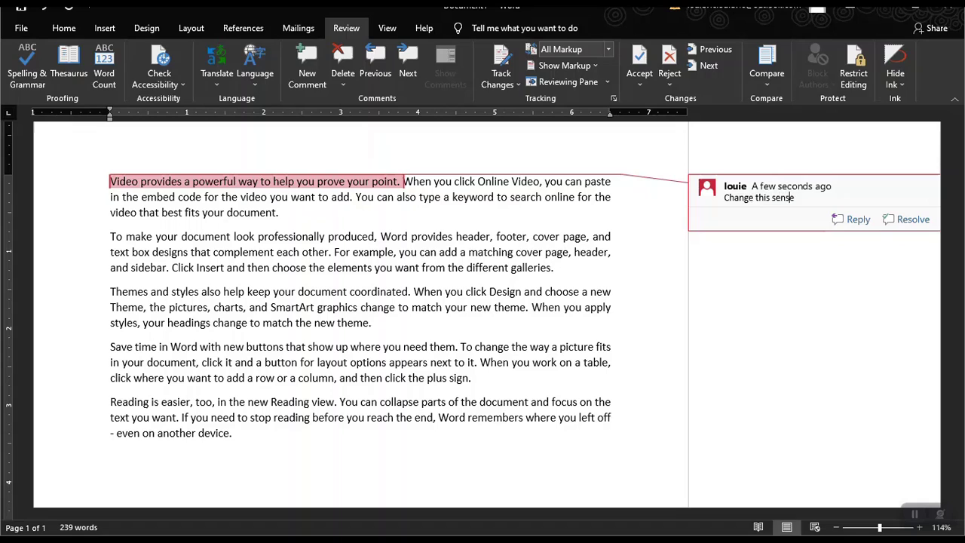
type("e")
type("tenc")
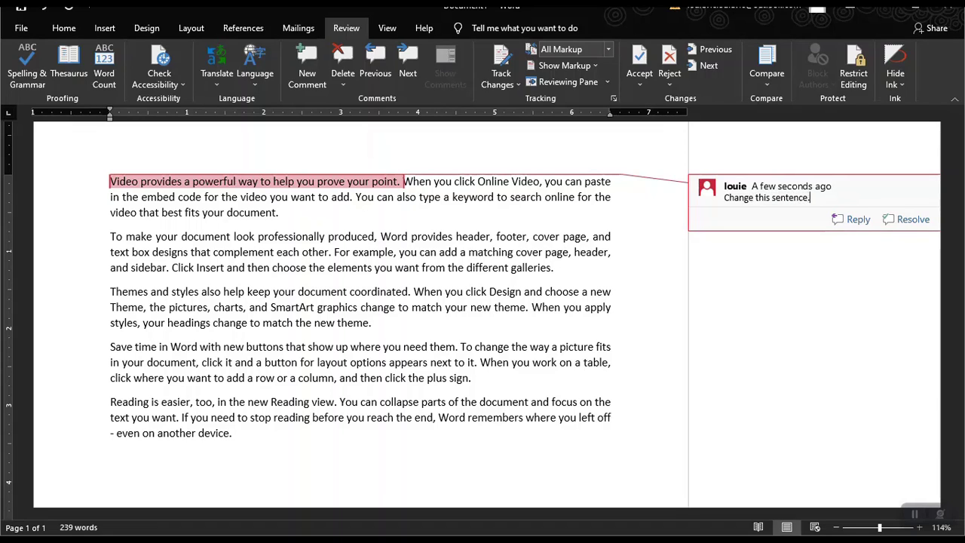
type("e.")
left_click(577, 253)
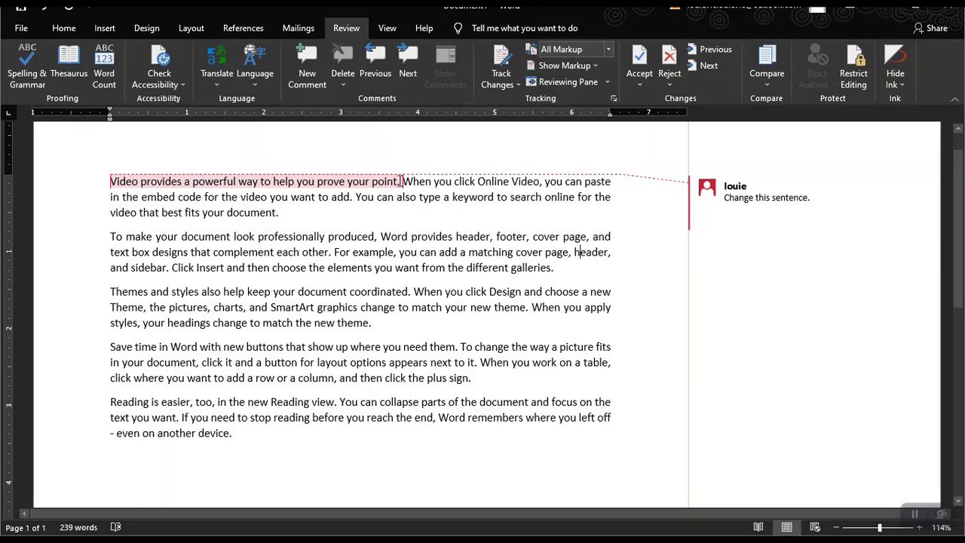
mouse_move(394, 180)
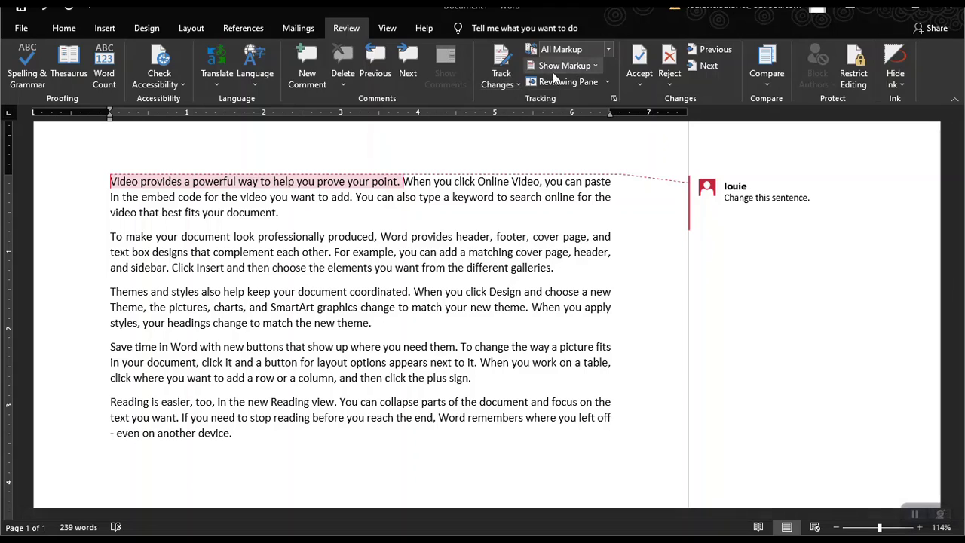
triple_click(737, 195)
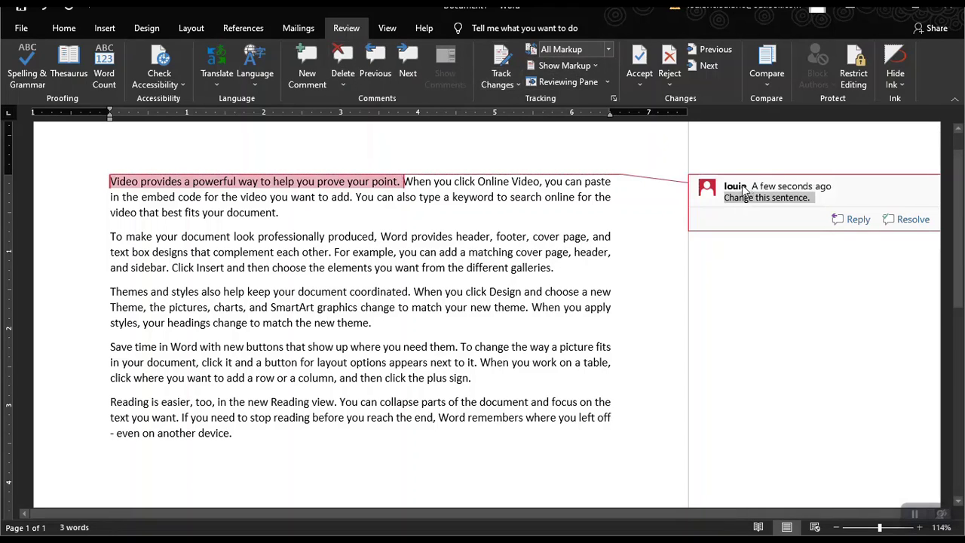
left_click(342, 60)
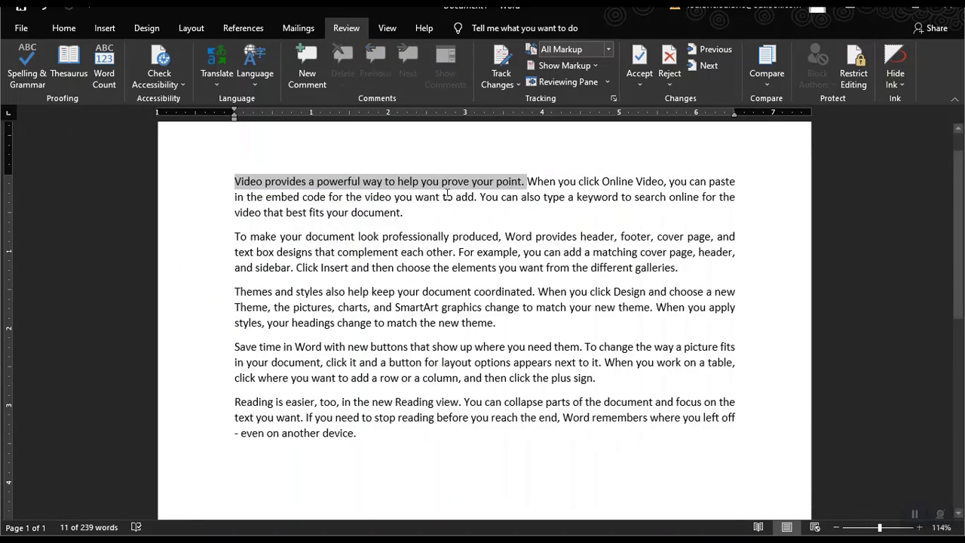
Turn on Track Changes and delete letters of 'video' as a tracked deletion.
left_click(444, 196)
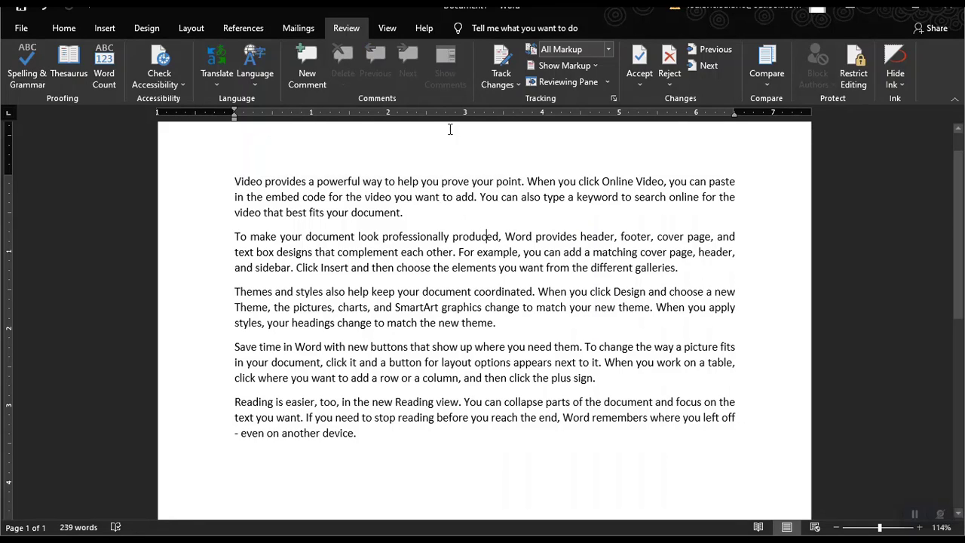
left_click(497, 59)
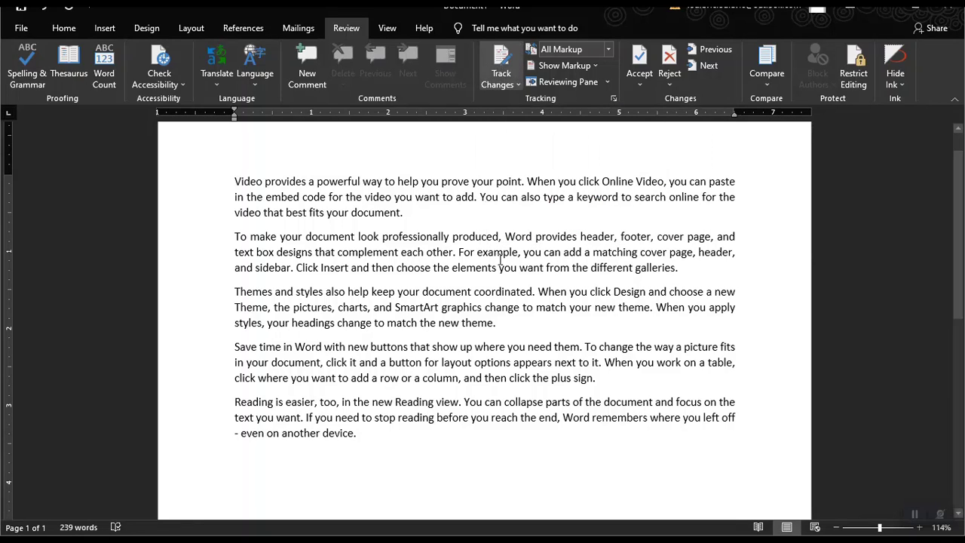
left_click(486, 236)
left_click(381, 197)
key("BackSpace")
key("BackSpace")
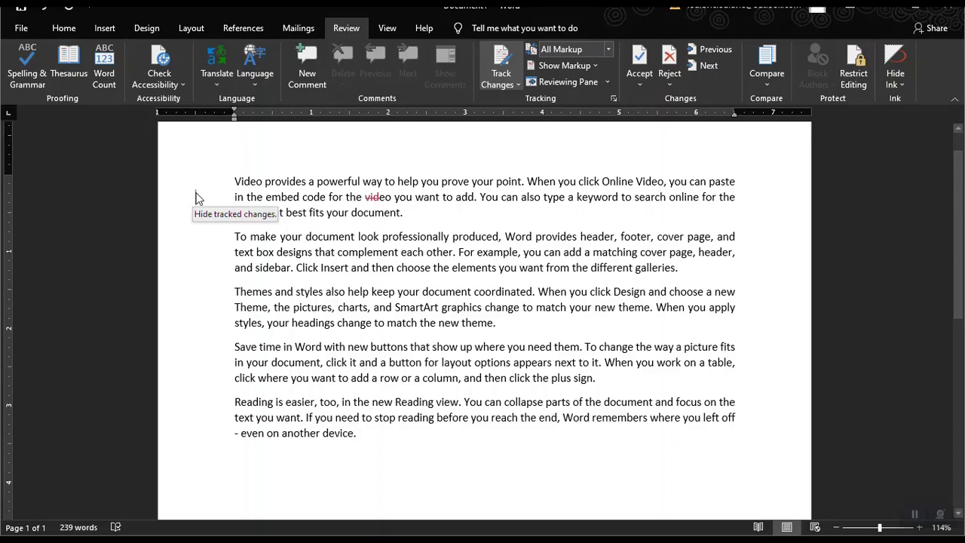
Toggle Simple/All Markup, extend the deletion to leave 'eo', and accept the change.
left_click(195, 197)
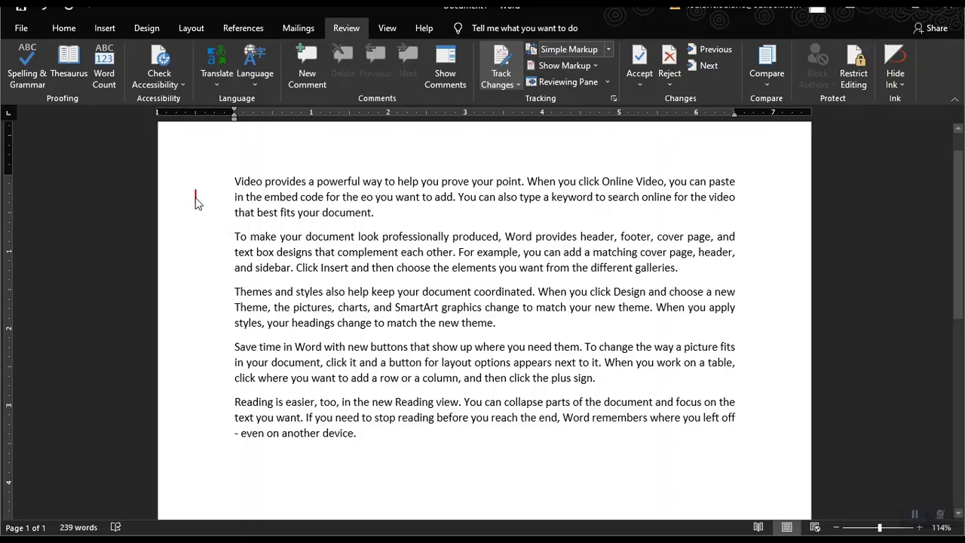
left_click(195, 198)
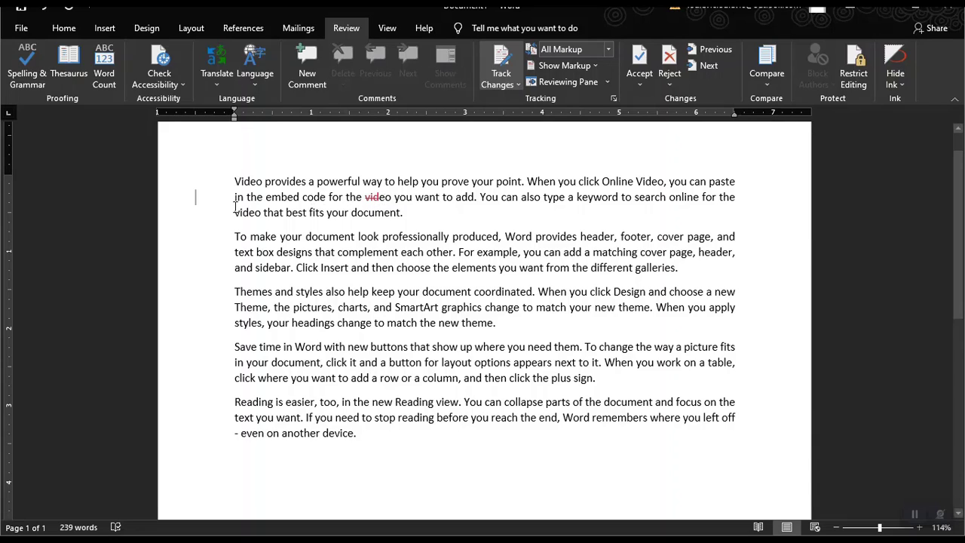
key("Delete")
left_click(638, 60)
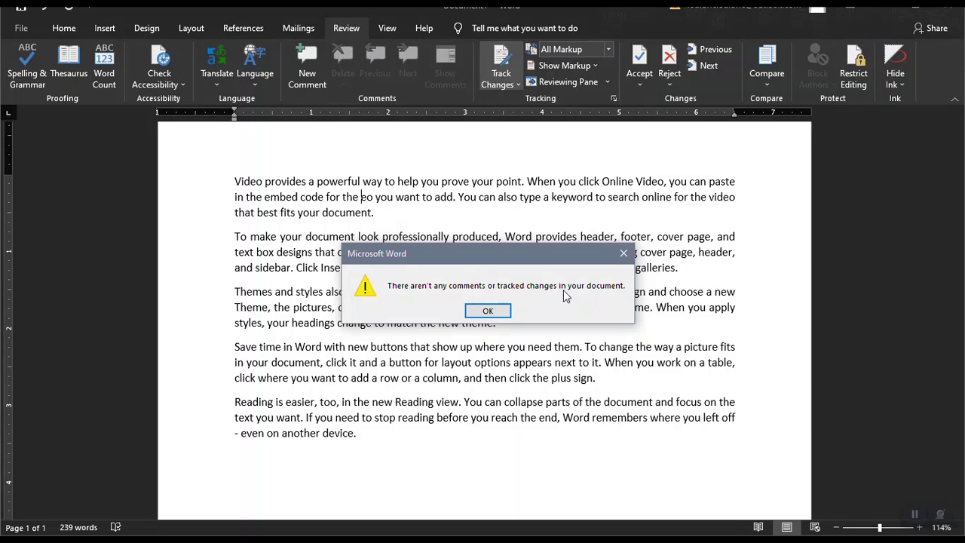
left_click(505, 311)
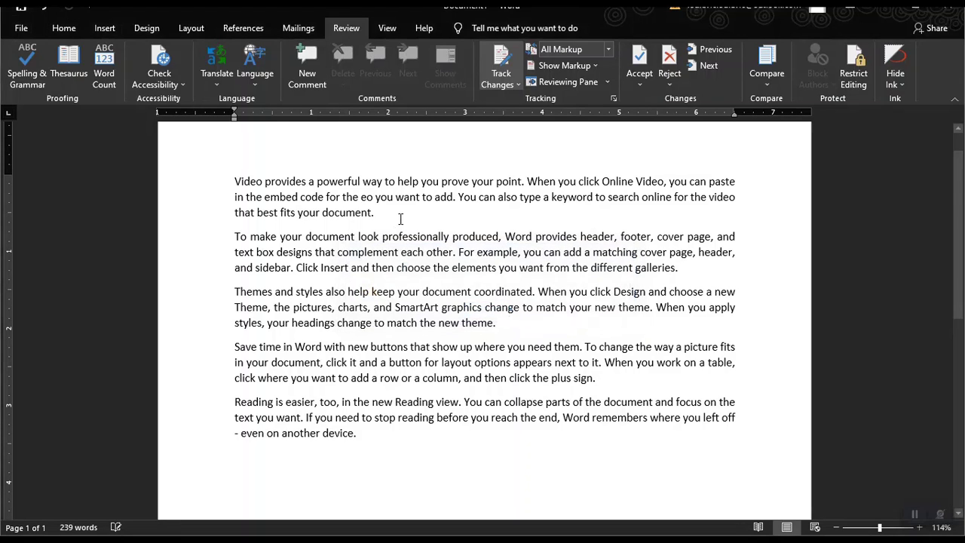
left_click(376, 212)
Check spelling on 'eo', then retype the missing letters so it reads 'video'.
left_click(28, 60)
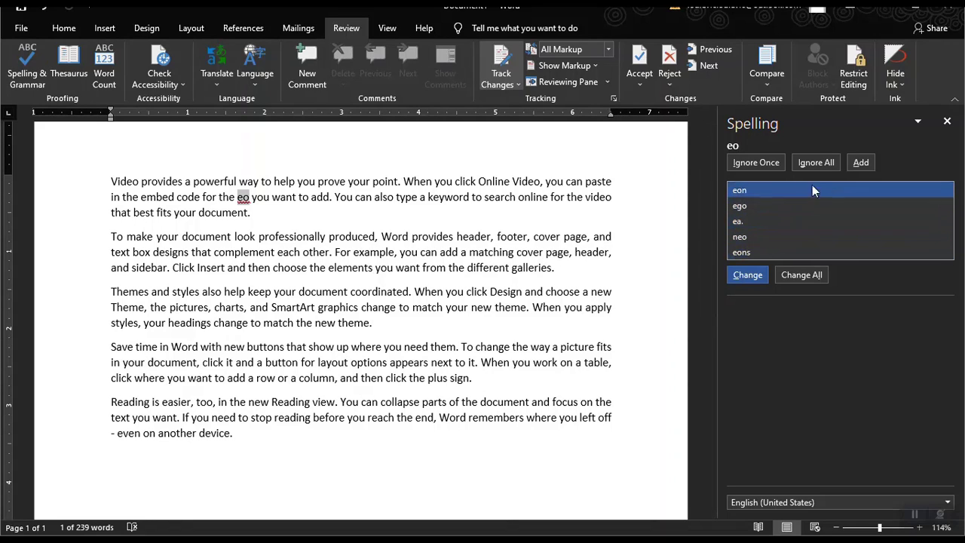
left_click(946, 120)
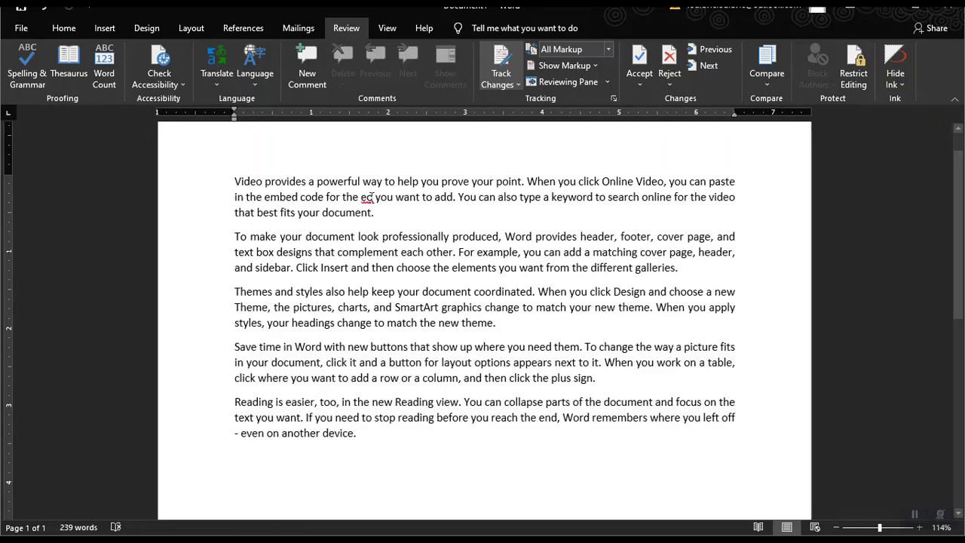
type("vide")
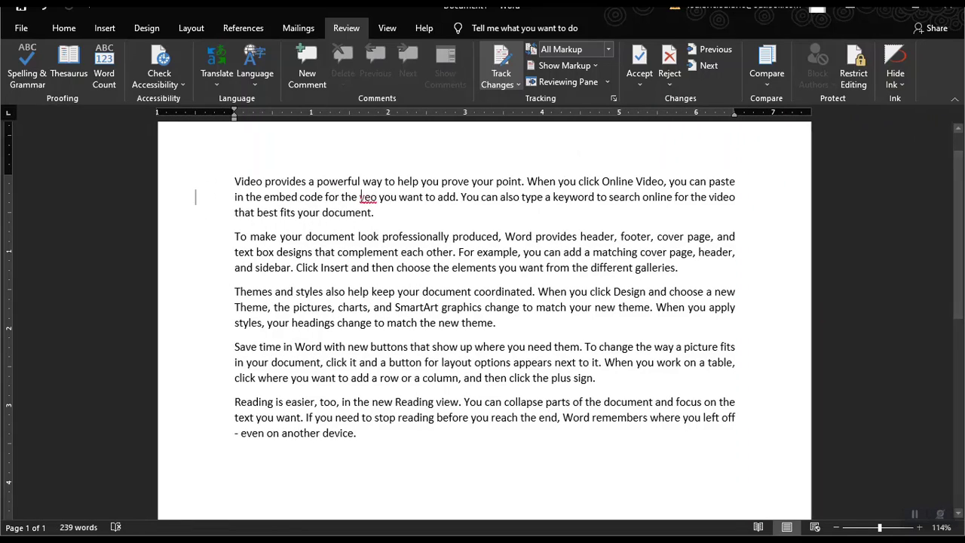
key("BackSpace")
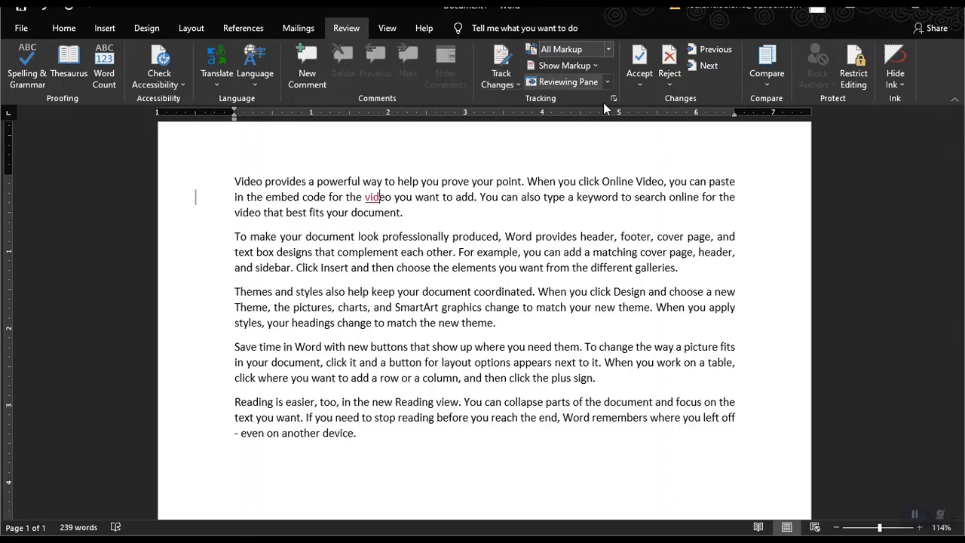
Accept the tracked insertion that restores 'video'.
left_click(716, 48)
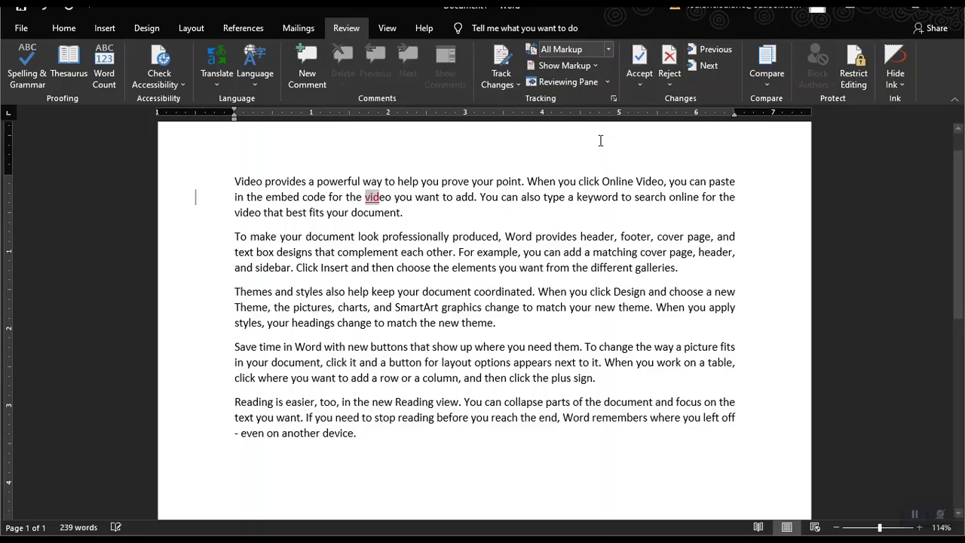
left_click(641, 56)
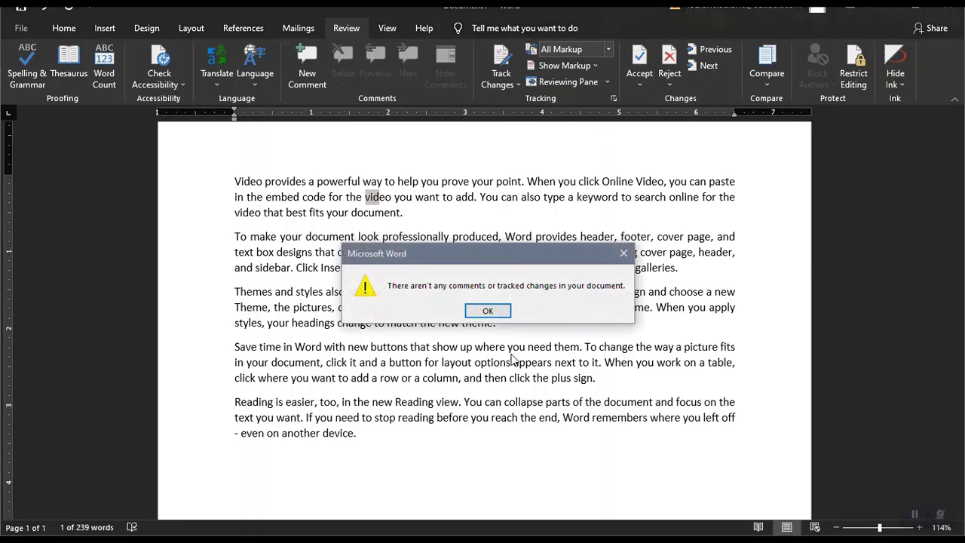
left_click(488, 310)
left_click(418, 181)
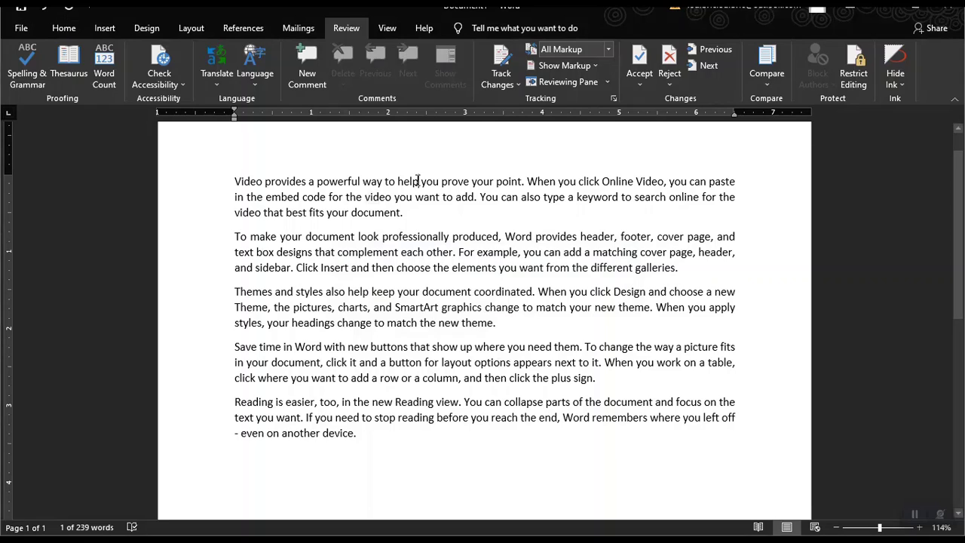
scroll(324, 241, "up", 1)
left_click(470, 221)
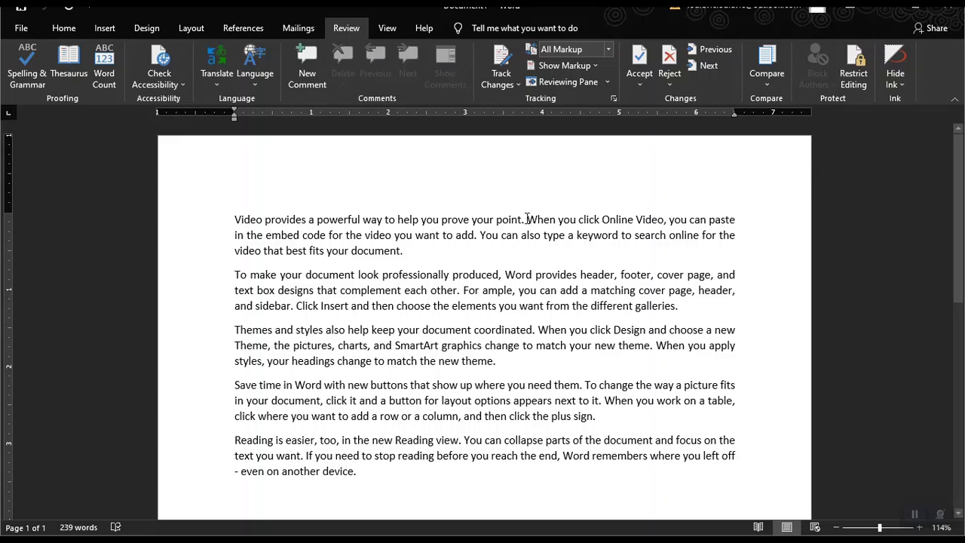
Restrict formatting and editing to read-only, with the text from 'When' onward editable by Everyone.
left_click_drag(537, 236, 702, 476)
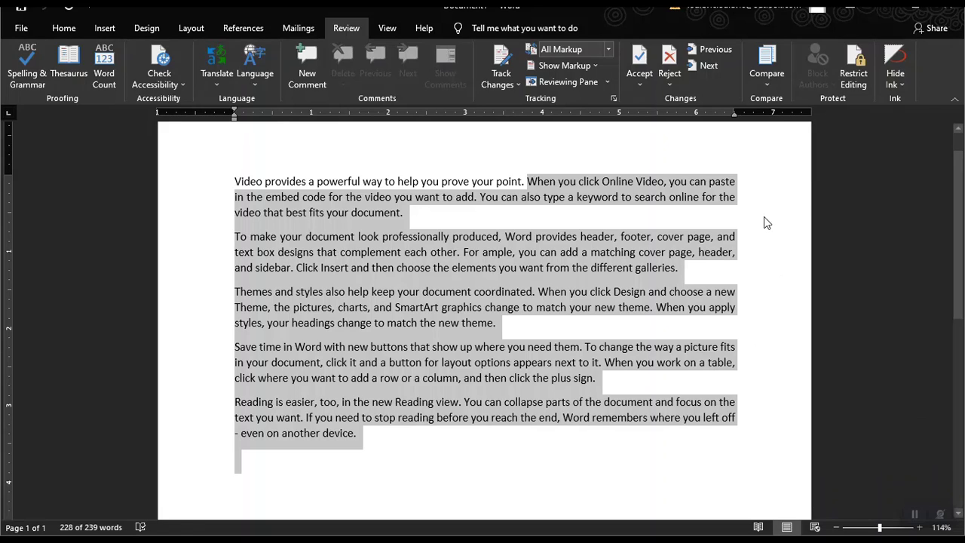
left_click(854, 75)
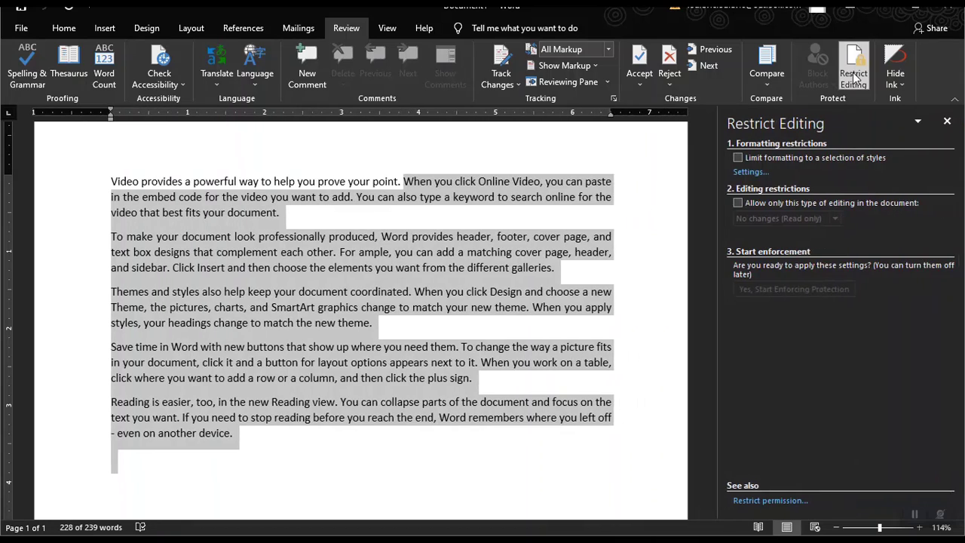
left_click(737, 159)
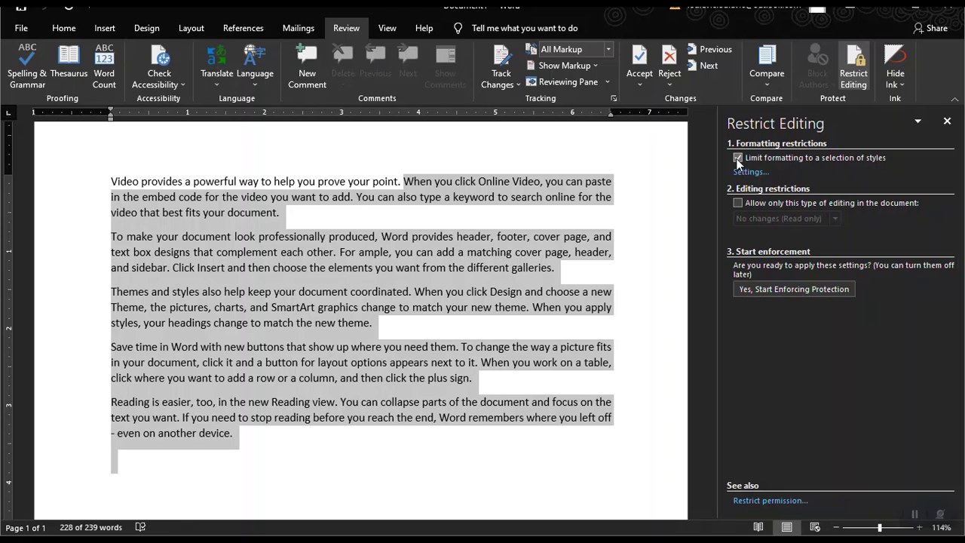
left_click(739, 203)
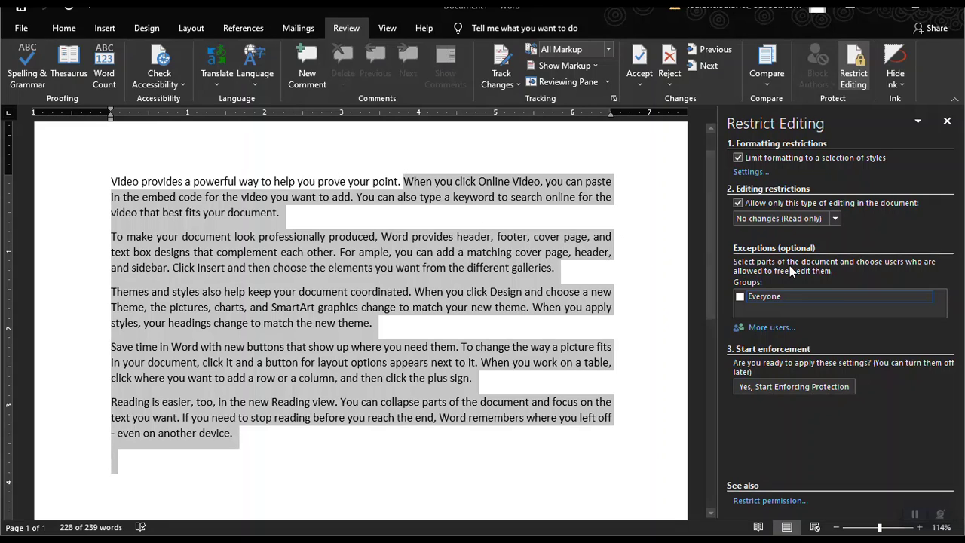
left_click(743, 296)
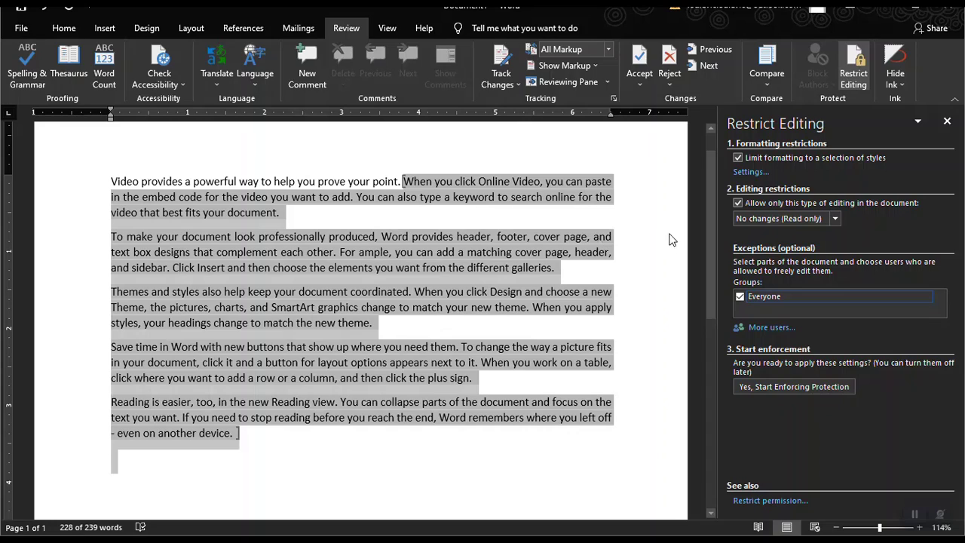
left_click(782, 386)
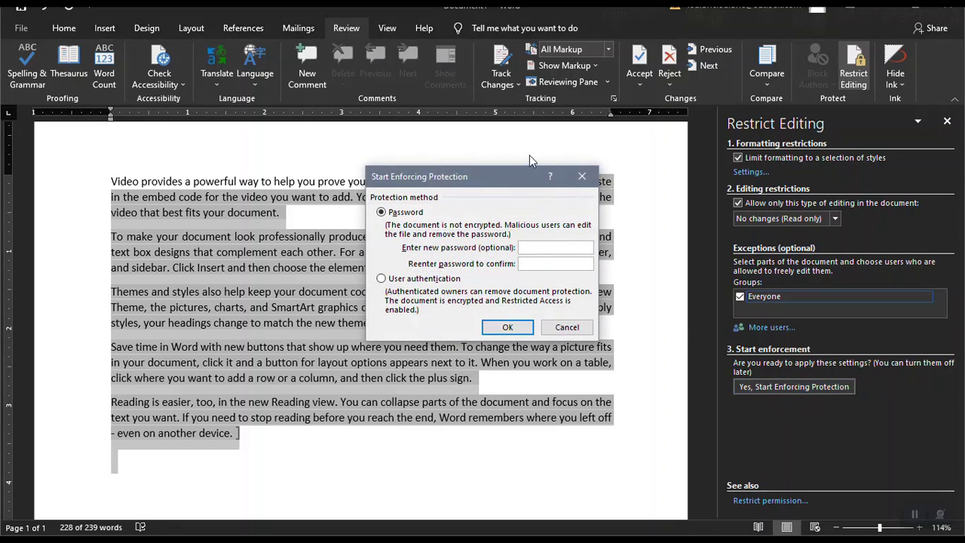
Enter and confirm a protection password to enforce the restrictions.
left_click_drag(500, 179, 461, 153)
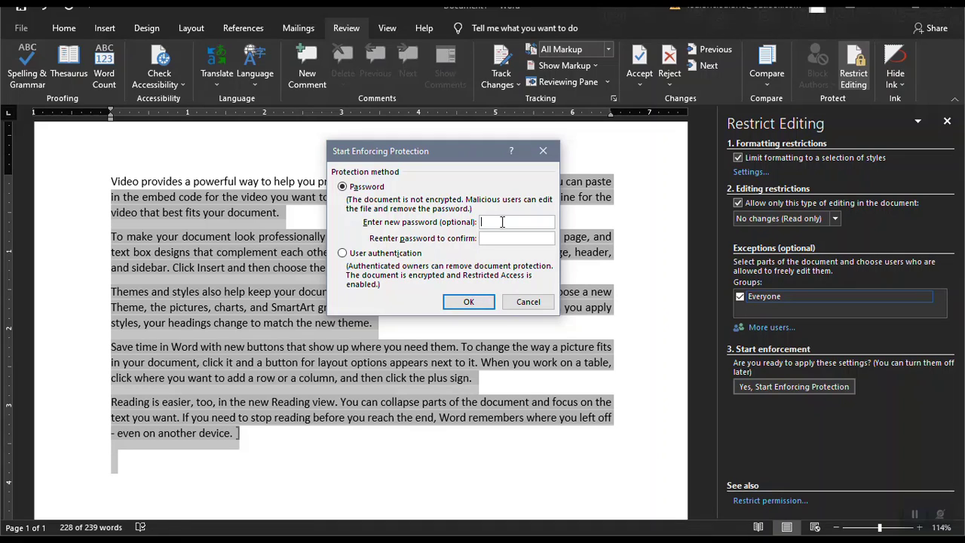
type("123")
key("Tab")
type("123")
left_click(467, 305)
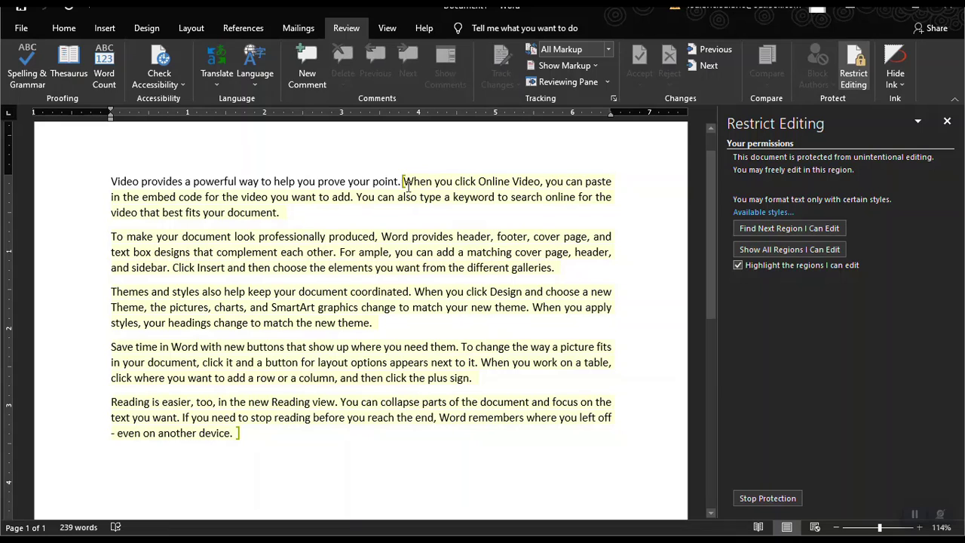
Try deleting and right-clicking words in the locked first sentence to confirm editing is blocked.
left_click_drag(404, 181, 492, 453)
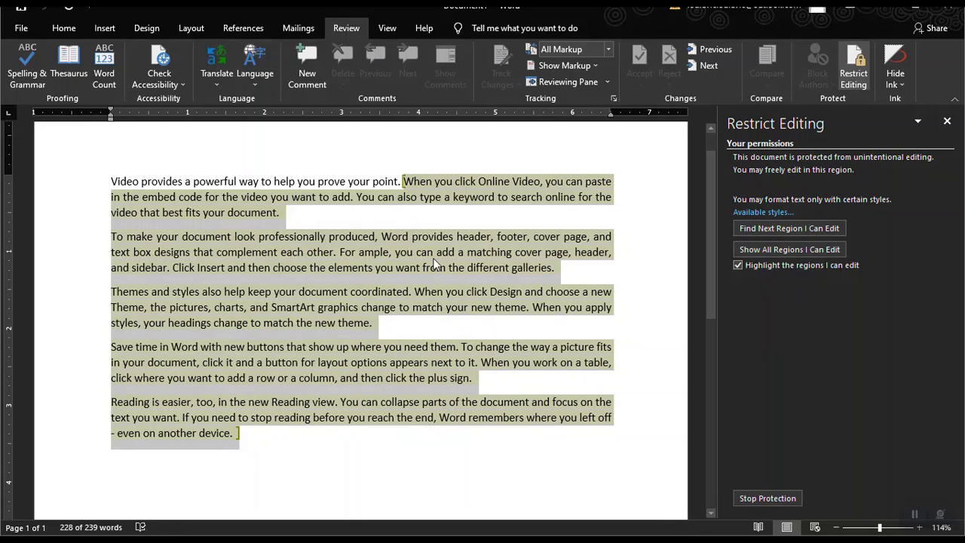
left_click(434, 256)
left_click_drag(355, 182, 239, 185)
left_click(245, 185)
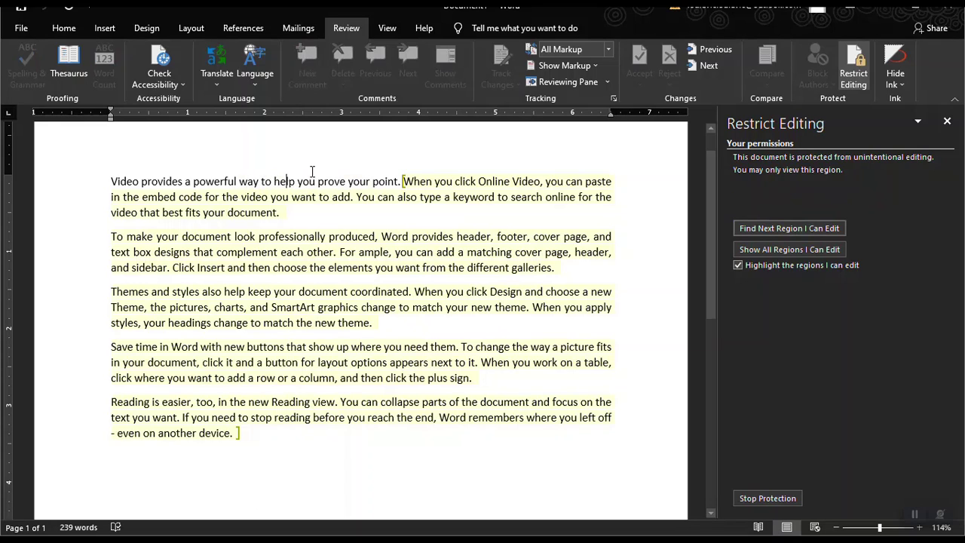
key("Delete")
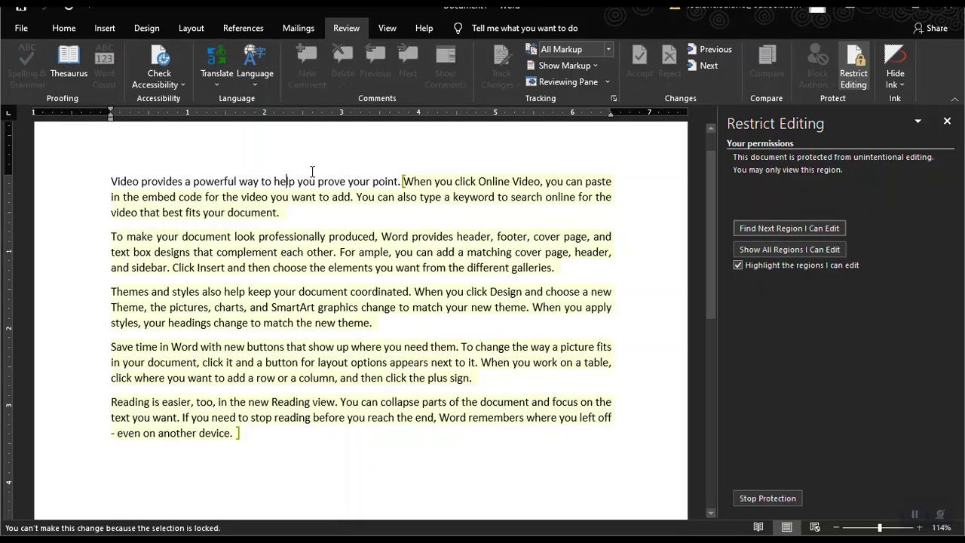
left_click_drag(304, 183, 275, 183)
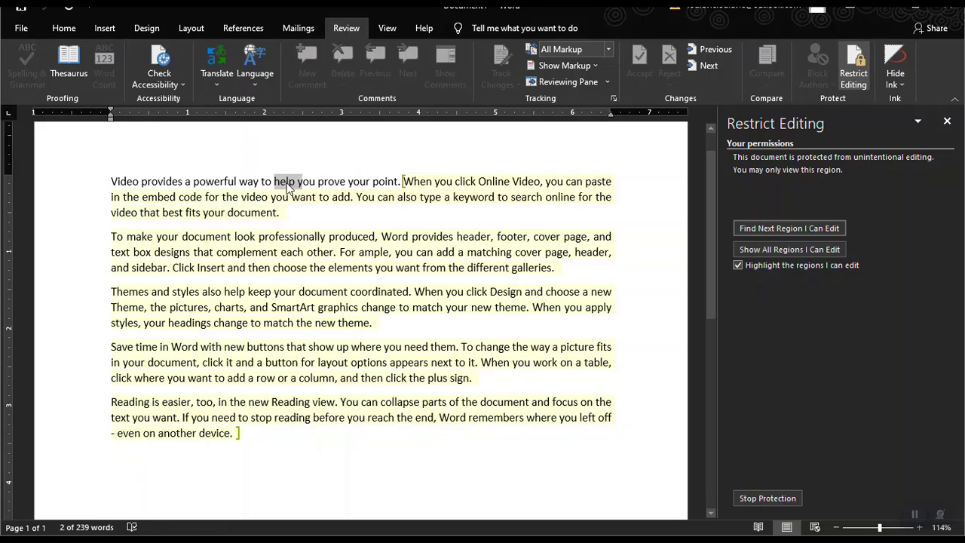
right_click(288, 181)
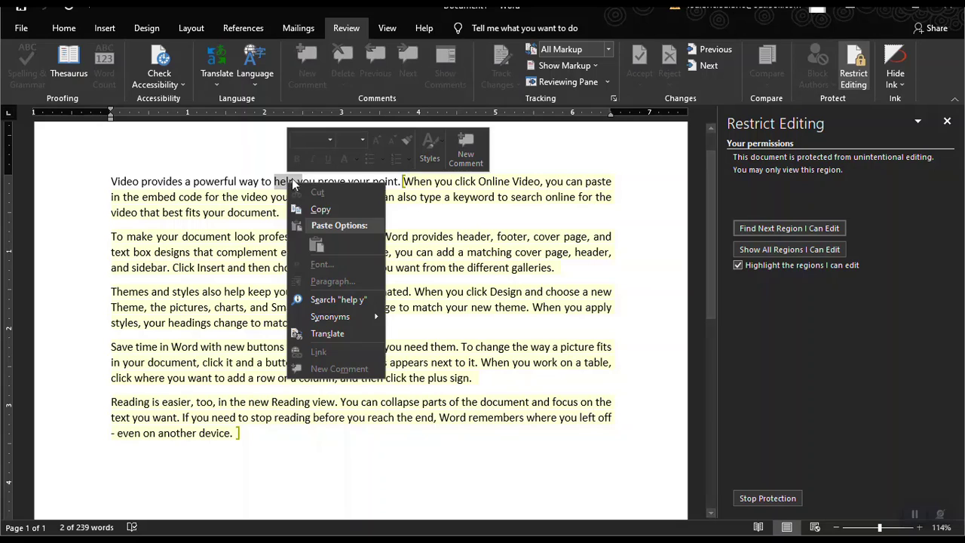
left_click(317, 209)
left_click(237, 183)
right_click(246, 182)
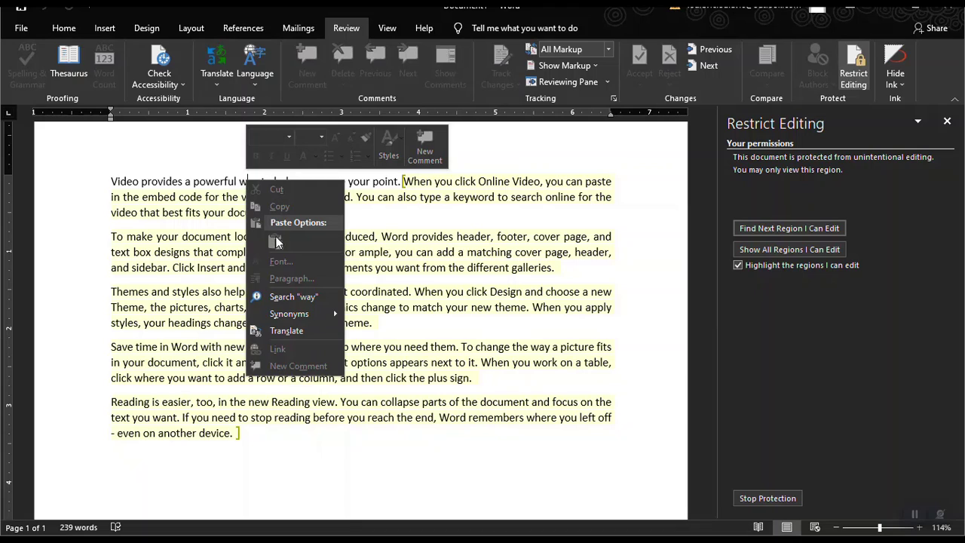
left_click(226, 181)
left_click_drag(238, 181, 273, 190)
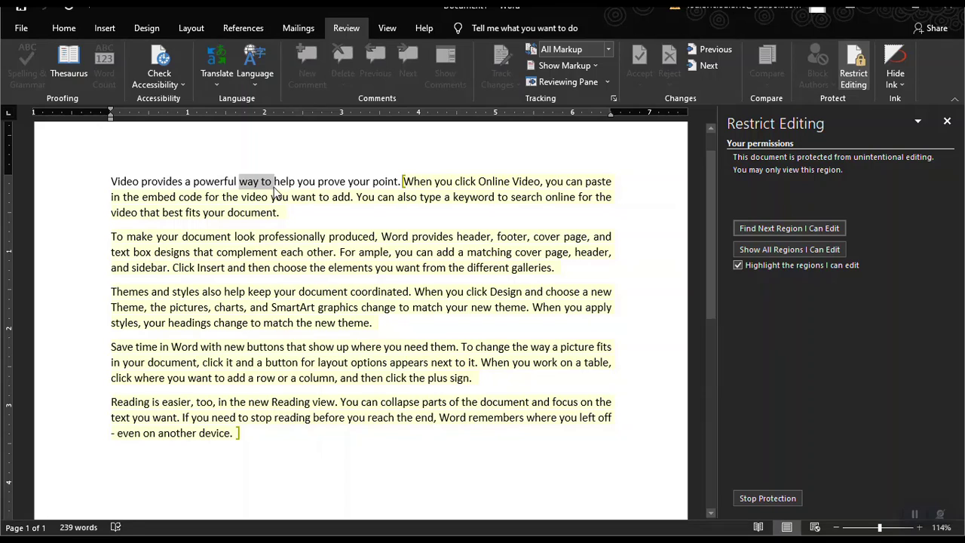
Test editing in the editable region by deleting a letter and typing sample text.
left_click(338, 195)
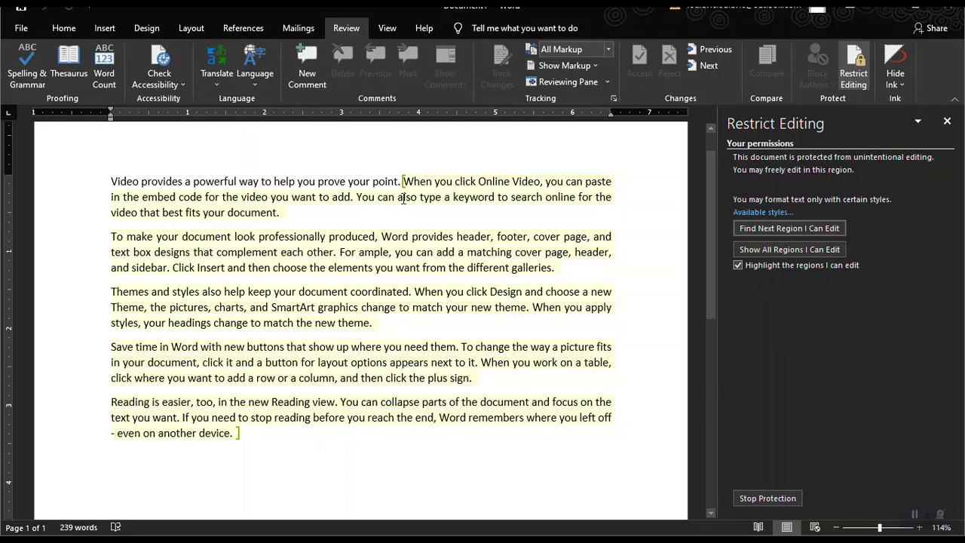
left_click(426, 252)
key("BackSpace")
key("BackSpace")
key("BackSpace")
key("BackSpace")
key("BackSpace")
key("BackSpace")
key("BackSpace")
key("BackSpace")
key("BackSpace")
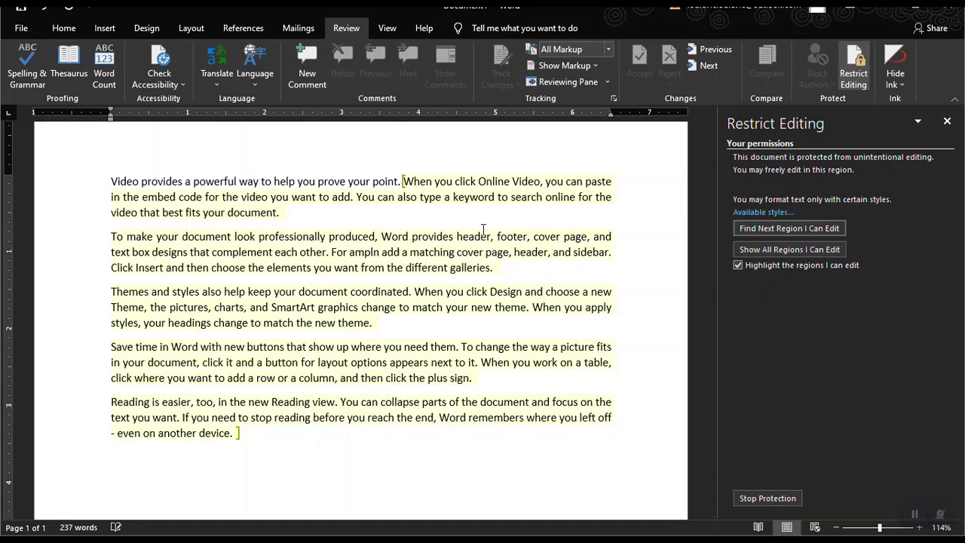
scroll(483, 229, "down", 5)
left_click(120, 265)
type("sdf")
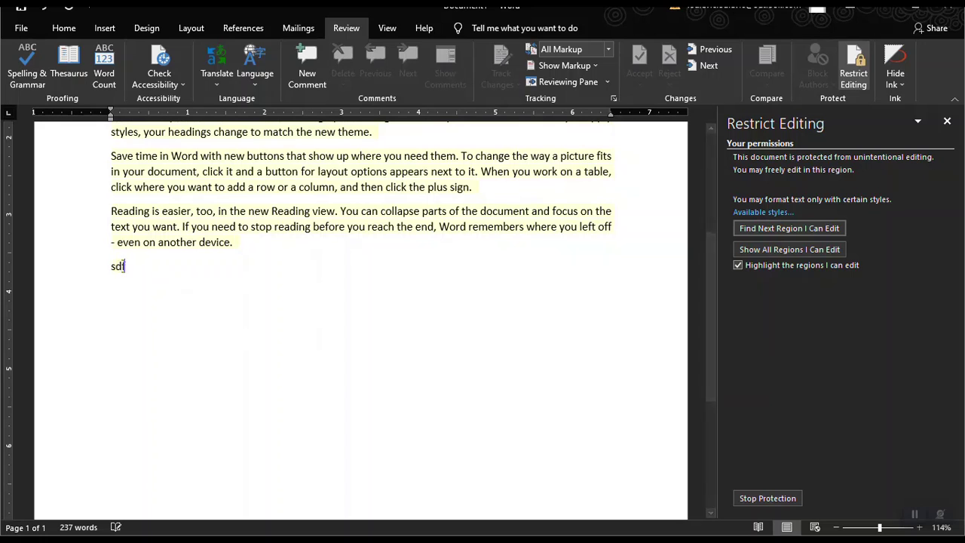
type("ksdhfksjdhfkjsdhf")
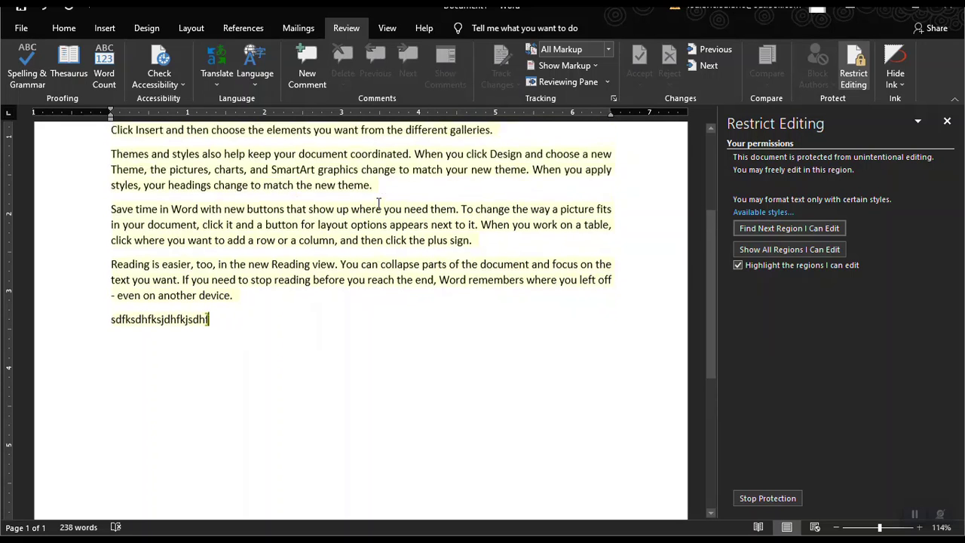
scroll(379, 203, "up", 4)
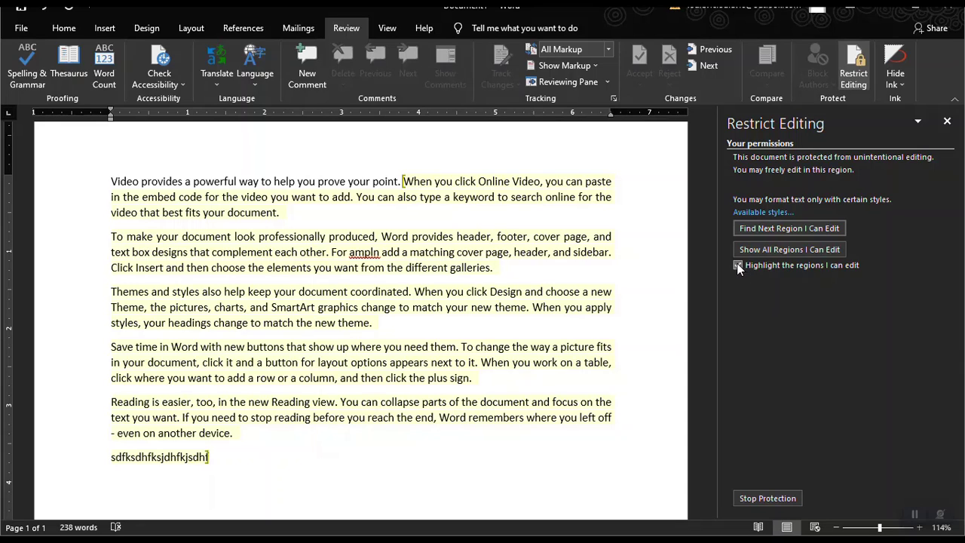
Turn off editable-region highlighting and try again to change part of 'your' in the protected text.
left_click(738, 265)
left_click(600, 252)
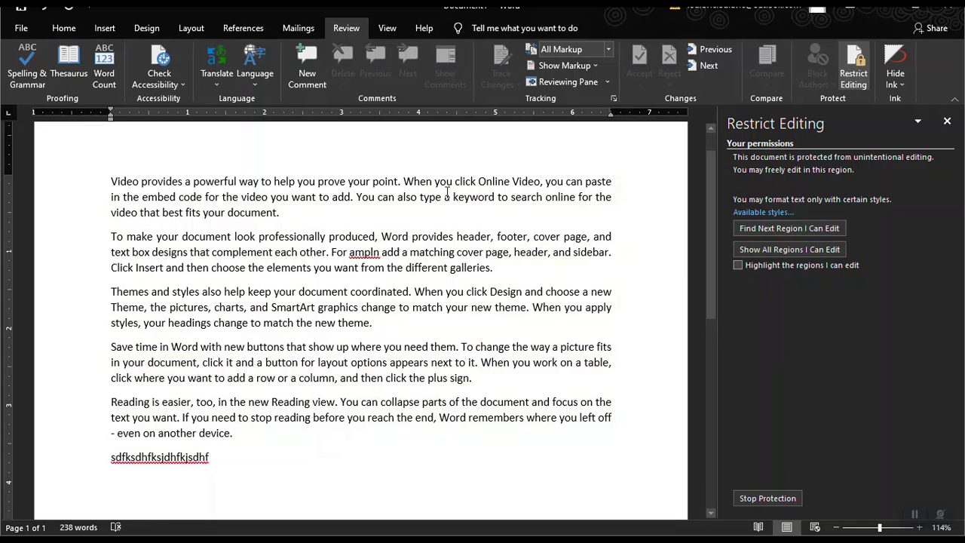
left_click_drag(358, 183, 348, 183)
key("Delete")
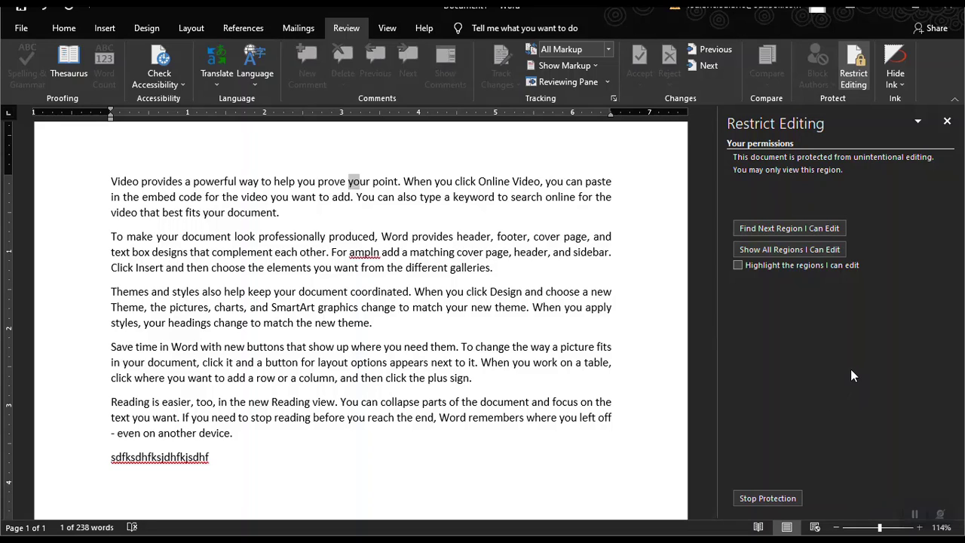
Stop the editing protection by entering the document password.
left_click(774, 491)
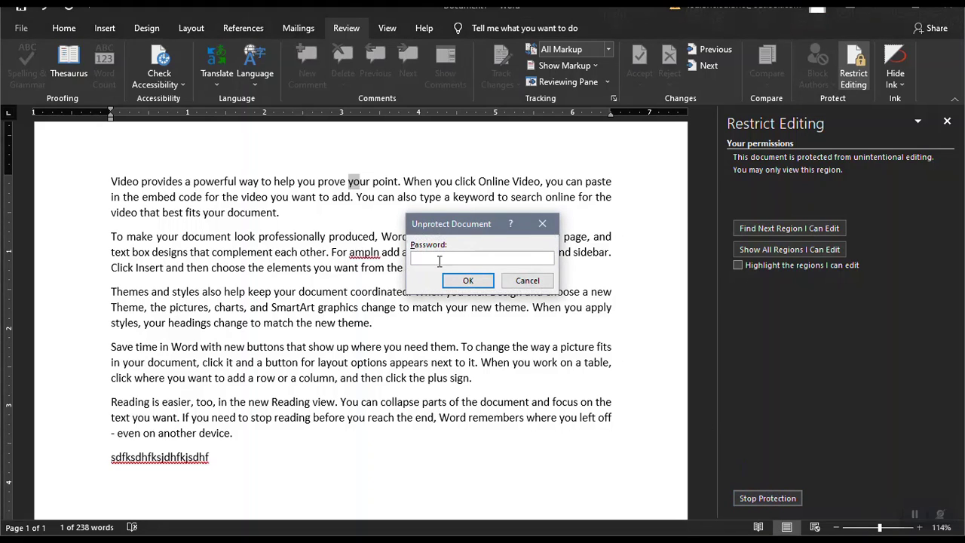
type("a")
key("Return")
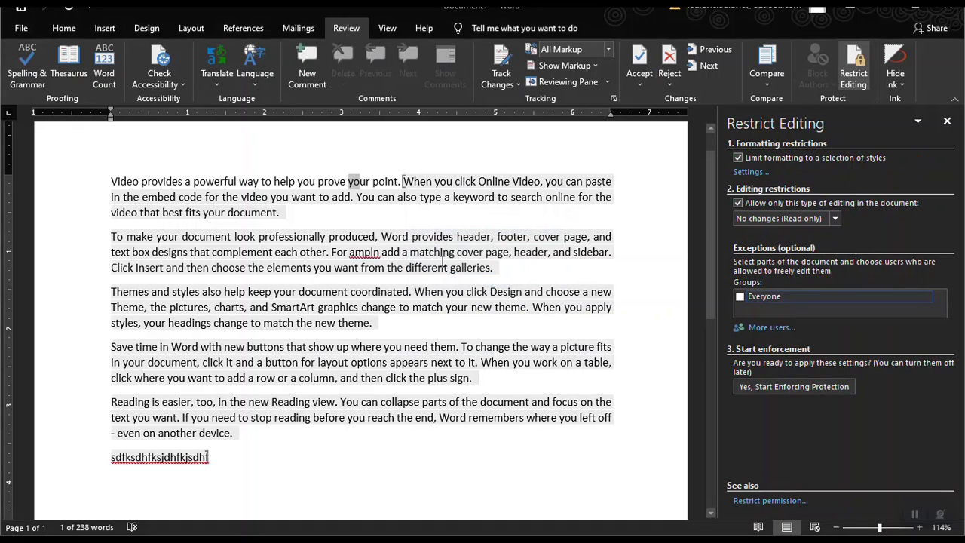
Remove the Everyone editing exception and edit a word to show the text is editable.
left_click(490, 223)
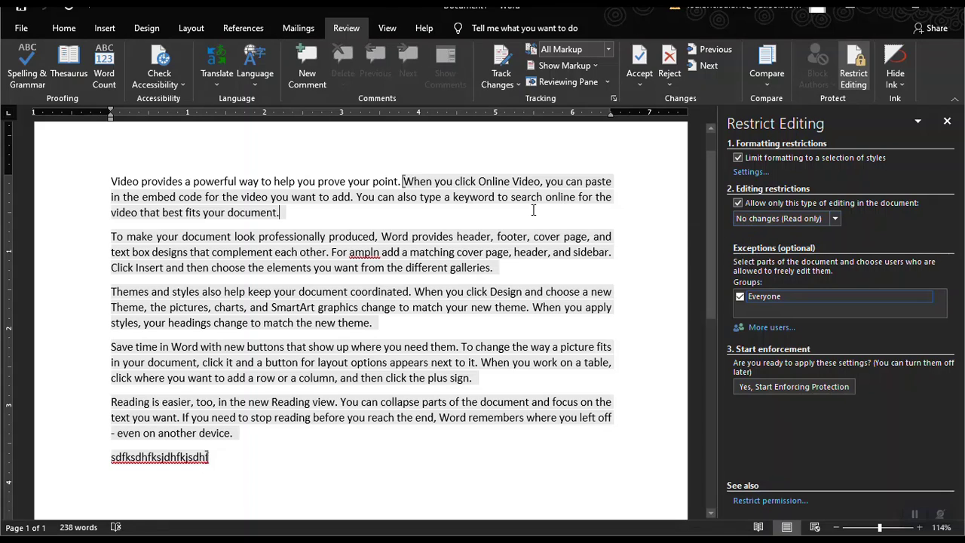
left_click(391, 184)
key("BackSpace")
key("BackSpace")
key("BackSpace")
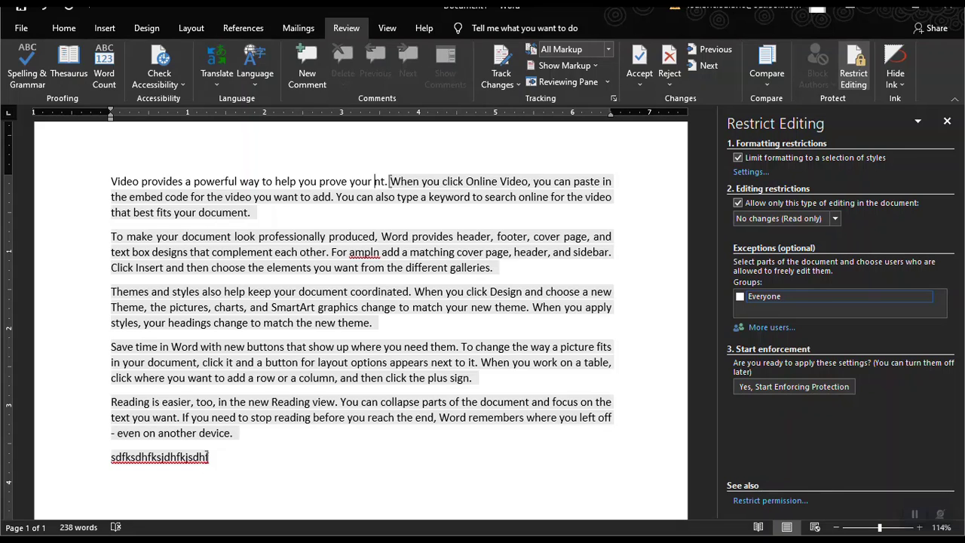
type("poin")
key("BackSpace")
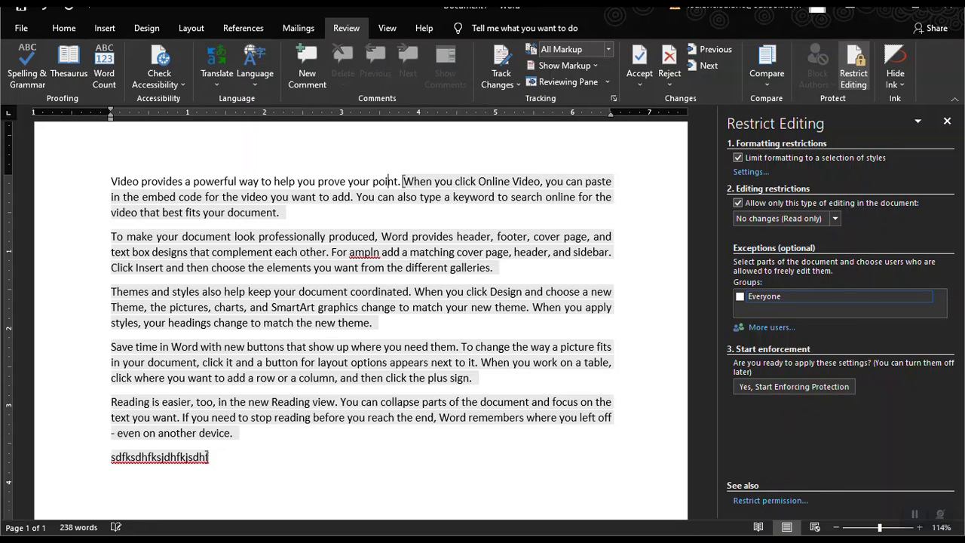
Clear the formatting and editing restrictions, accept removing exceptions, and close the Restrict Editing pane.
left_click(737, 158)
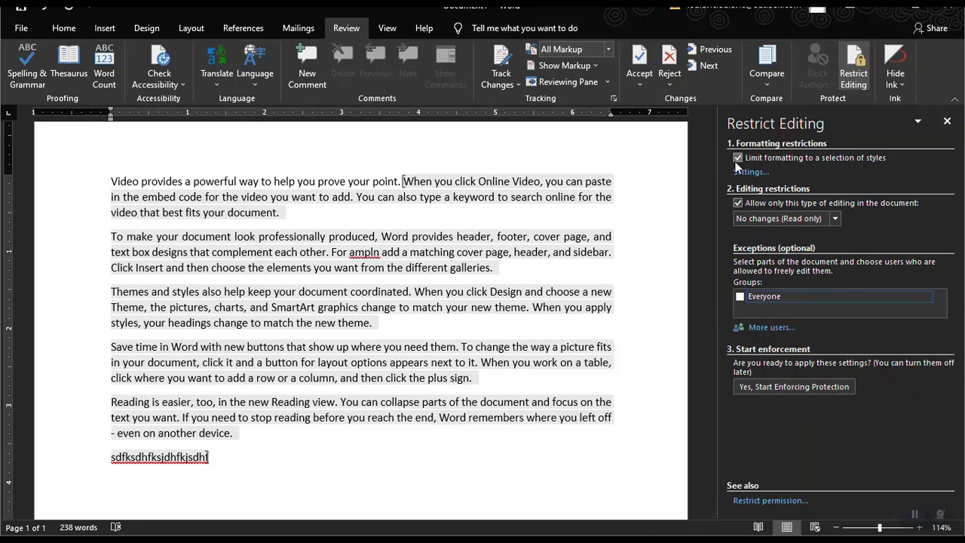
left_click(737, 203)
left_click(402, 292)
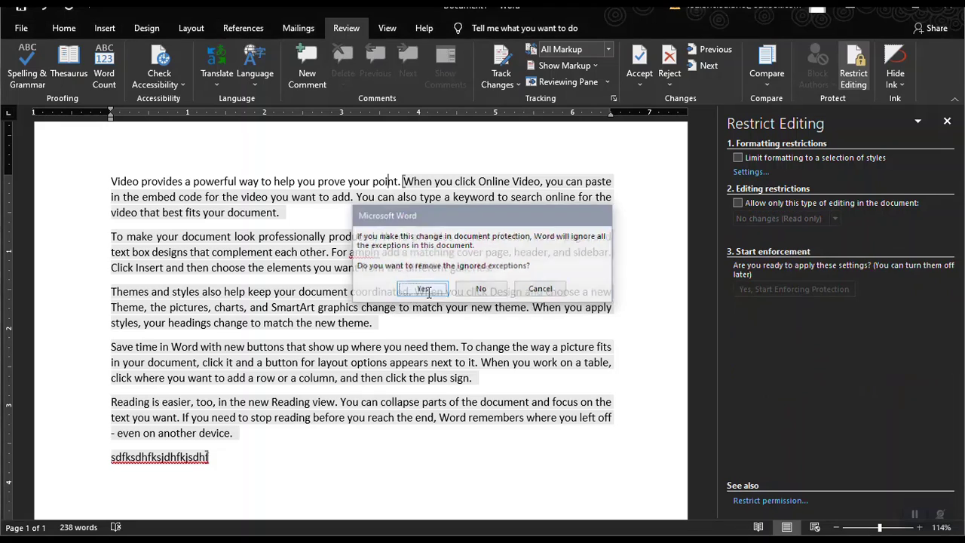
left_click(943, 121)
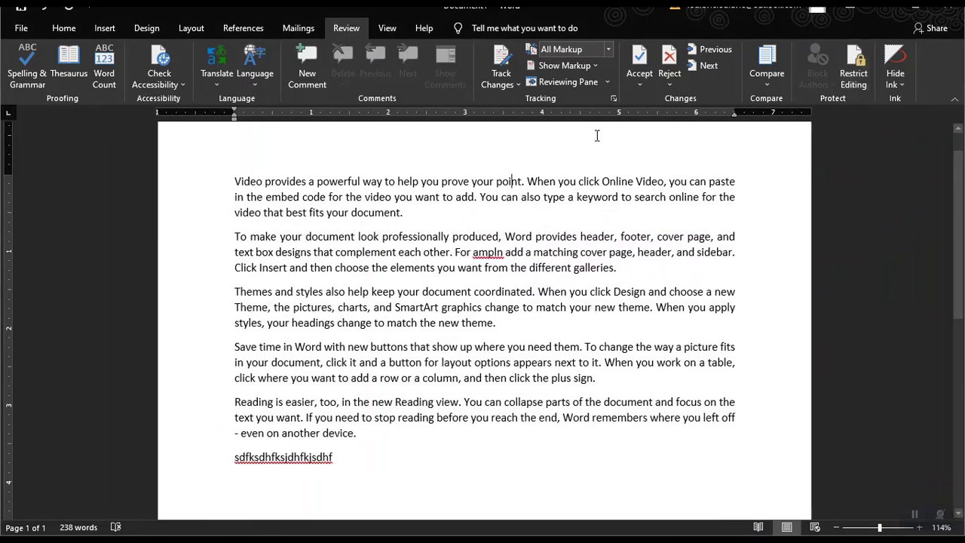
Try Read Mode from the View tab, return to Print Layout, then switch to Web Layout.
left_click(387, 27)
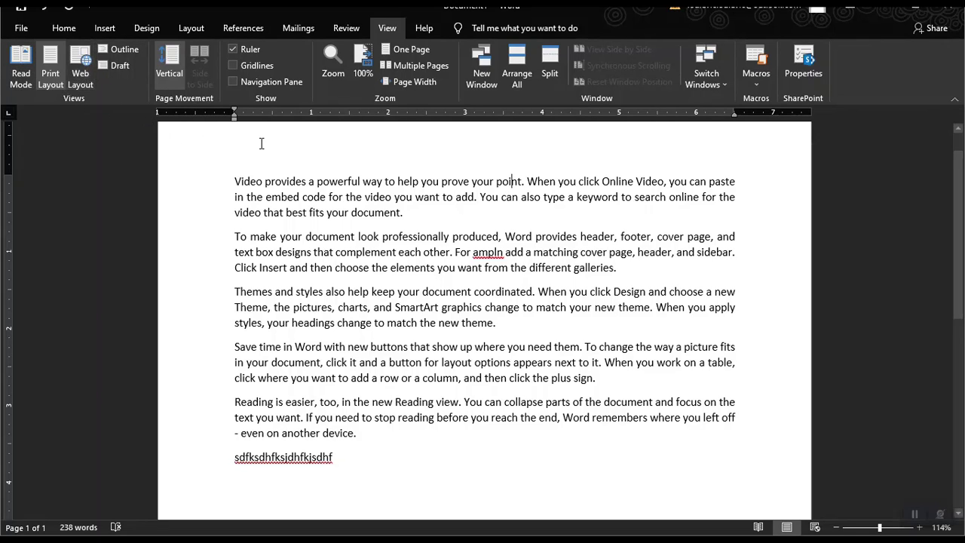
scroll(262, 143, "down", 6)
scroll(471, 209, "up", 7)
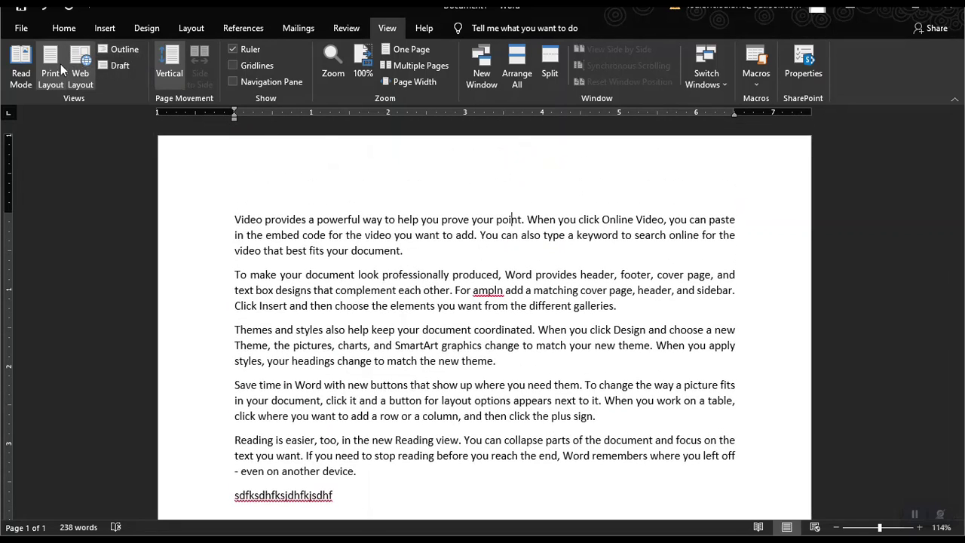
left_click(21, 66)
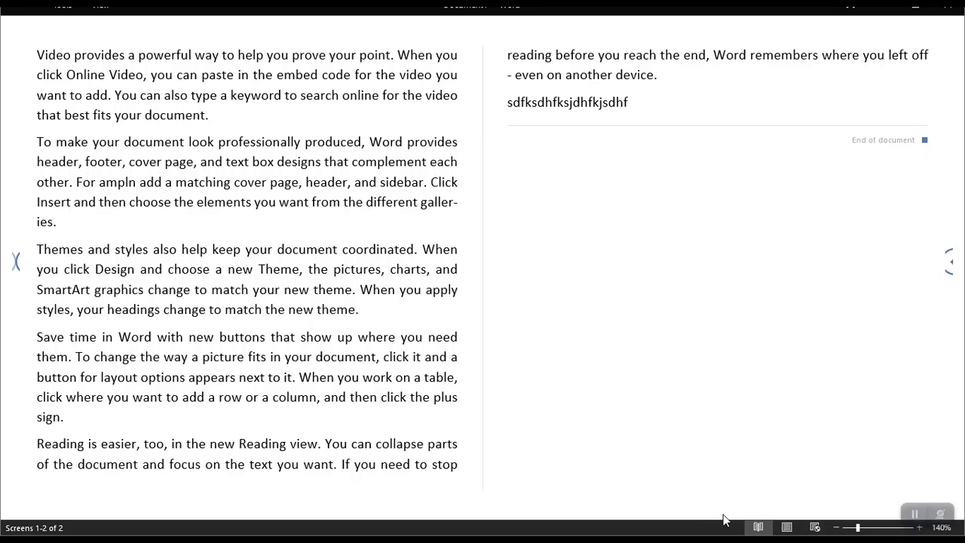
left_click(788, 528)
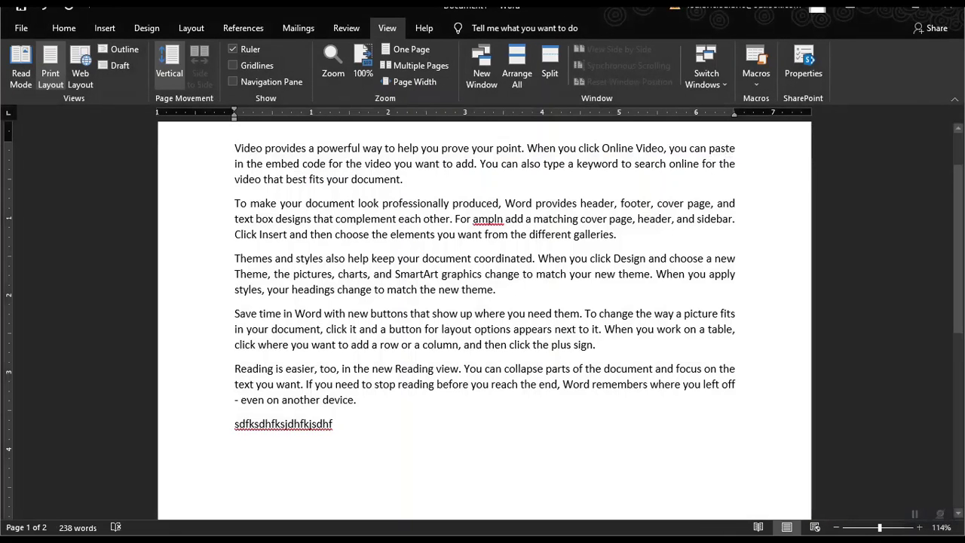
left_click(77, 60)
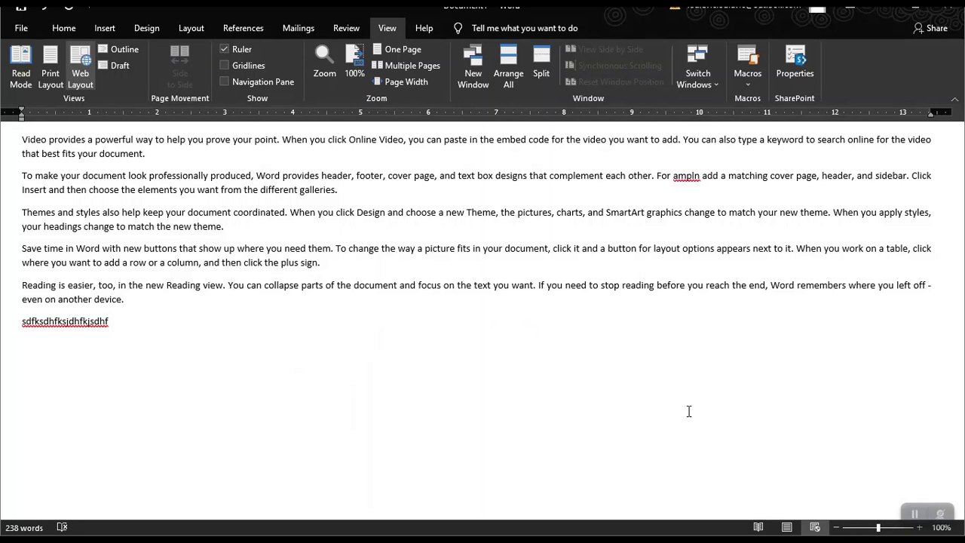
Return to Print Layout and toggle the ruler, gridlines and navigation pane on and off.
left_click(786, 526)
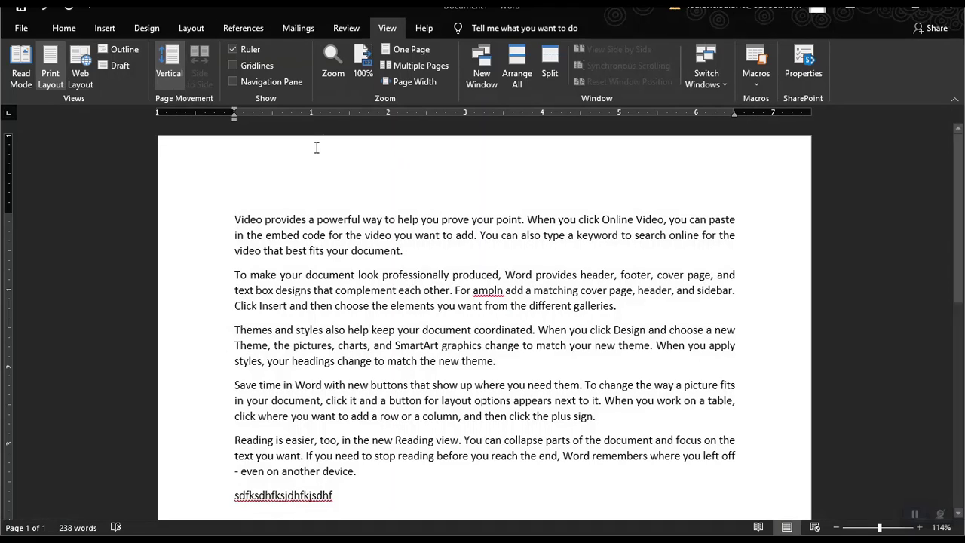
left_click(232, 49)
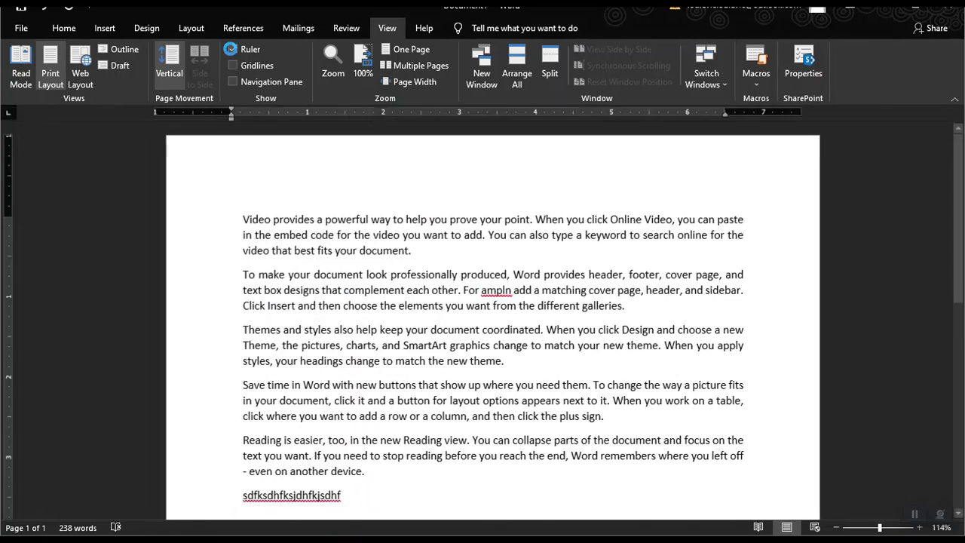
scroll(351, 169, "down", 6)
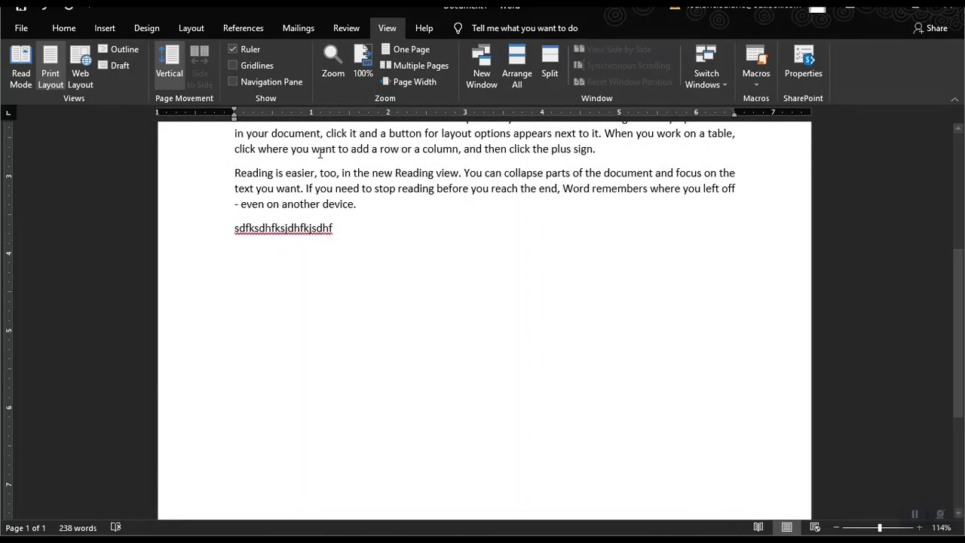
left_click(233, 67)
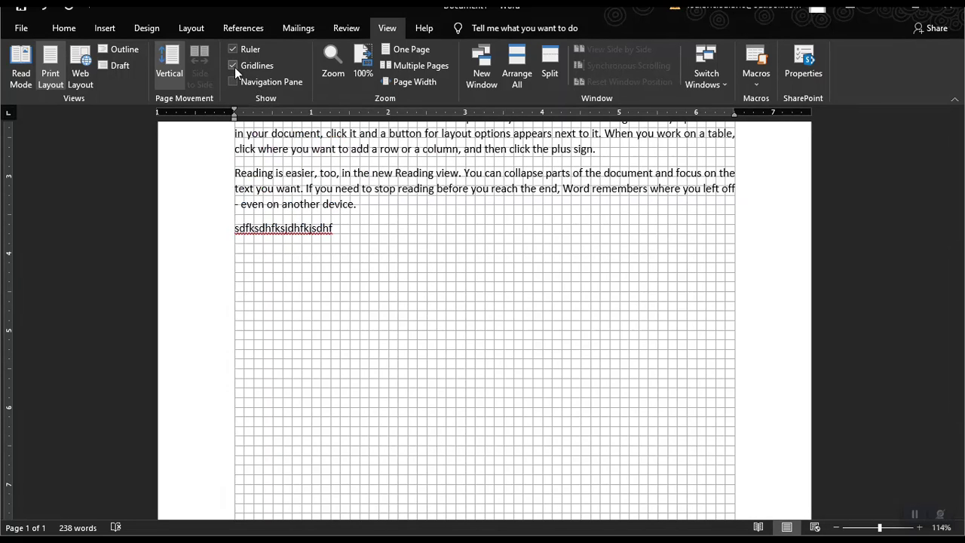
left_click(233, 81)
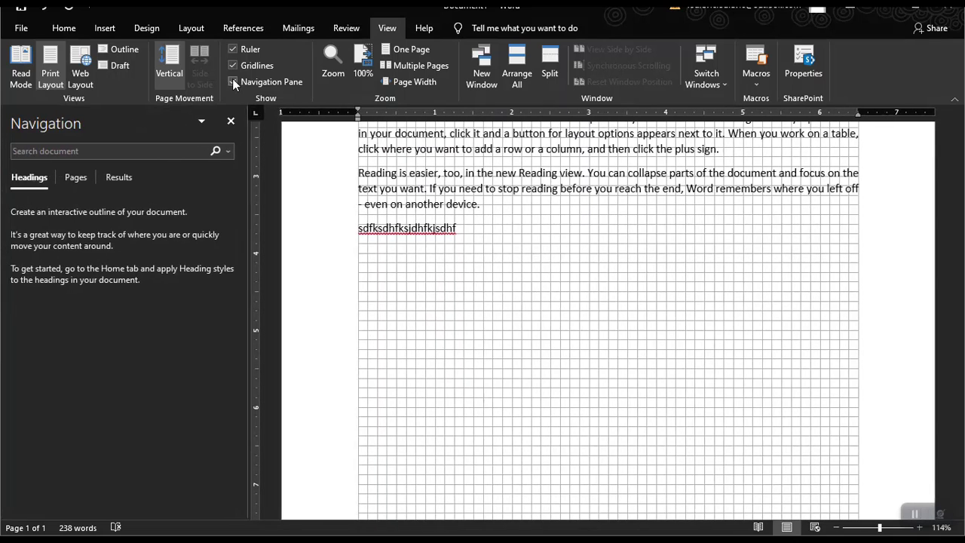
left_click(232, 79)
left_click(233, 69)
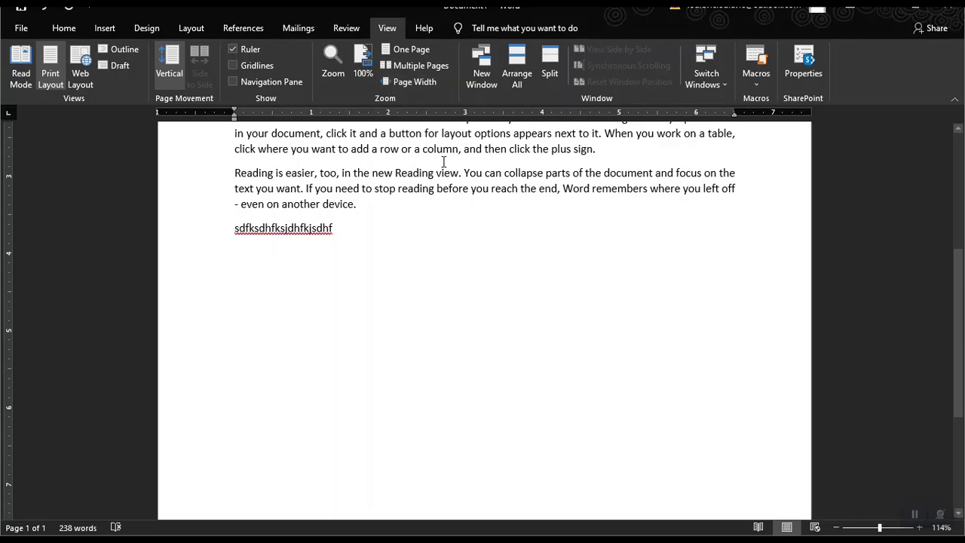
Try Page Width, Multiple Pages and One Page zoom, ending at Page Width (154%).
left_click(413, 83)
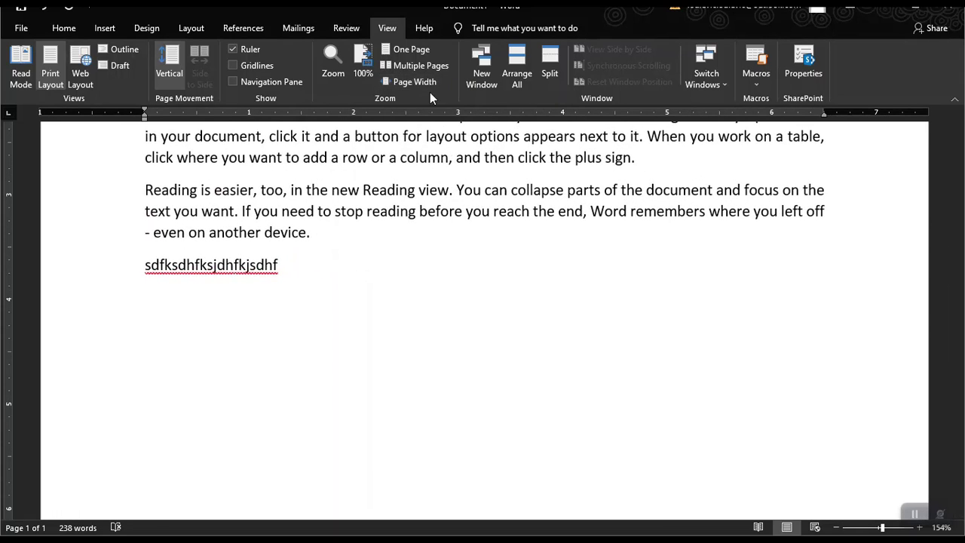
left_click(423, 64)
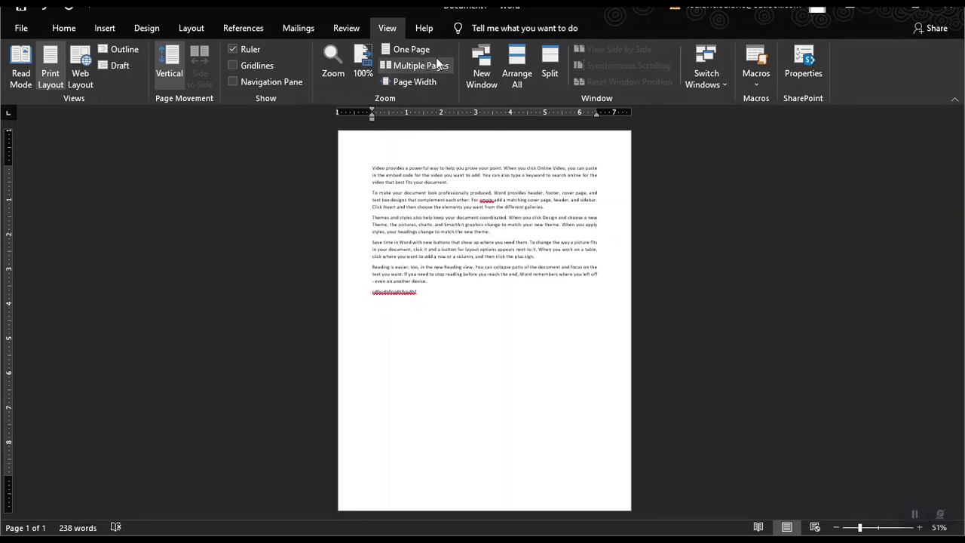
left_click(418, 49)
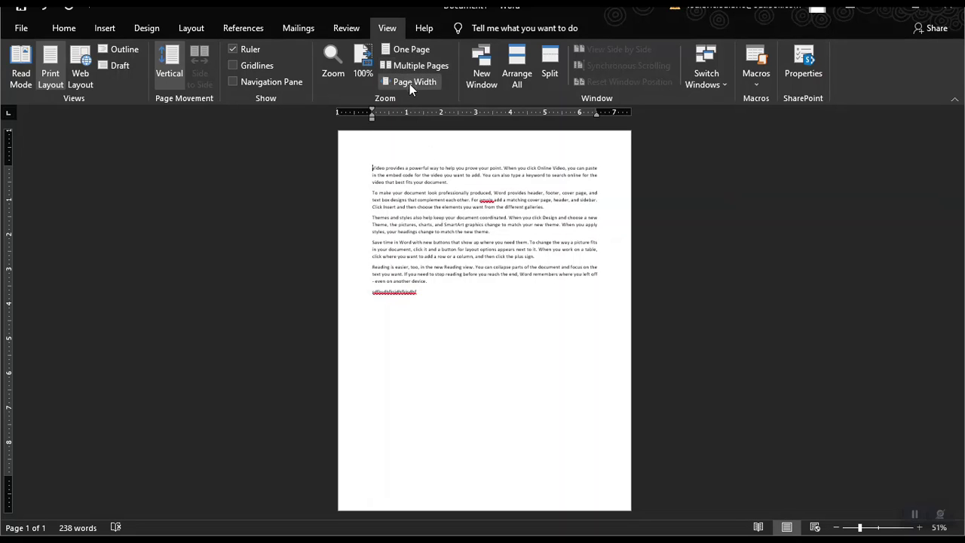
left_click(409, 82)
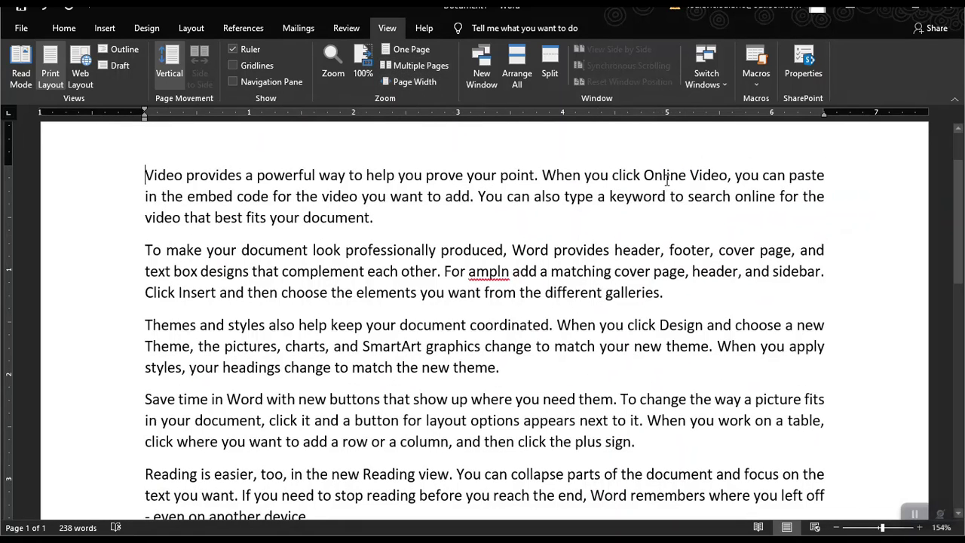